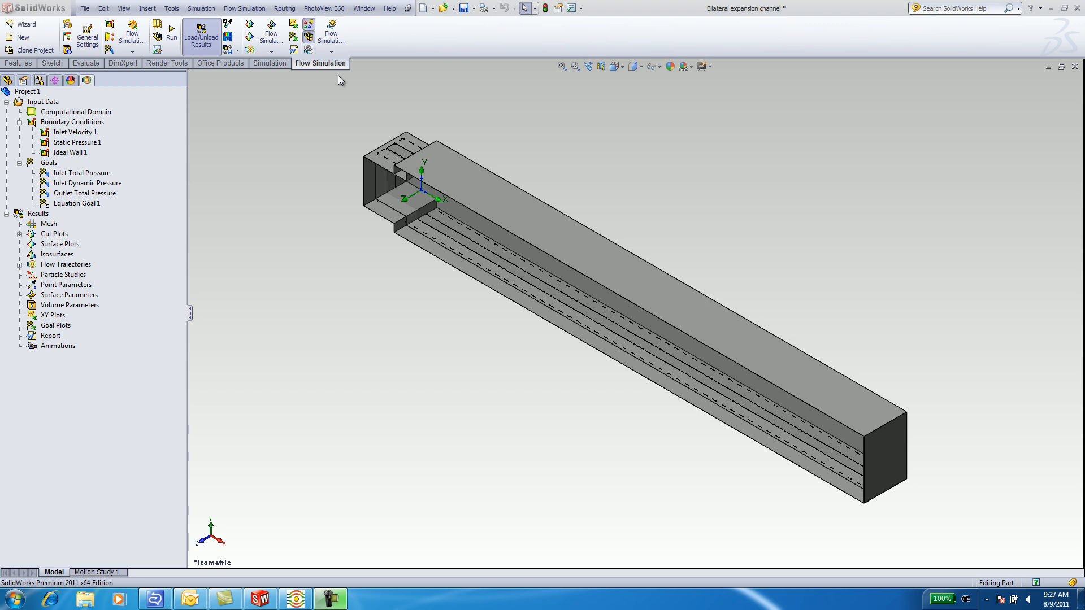
Step: Check in the add-ins list that SolidWorks Flow Simulation 2011 is enabled
click(170, 9)
click(190, 464)
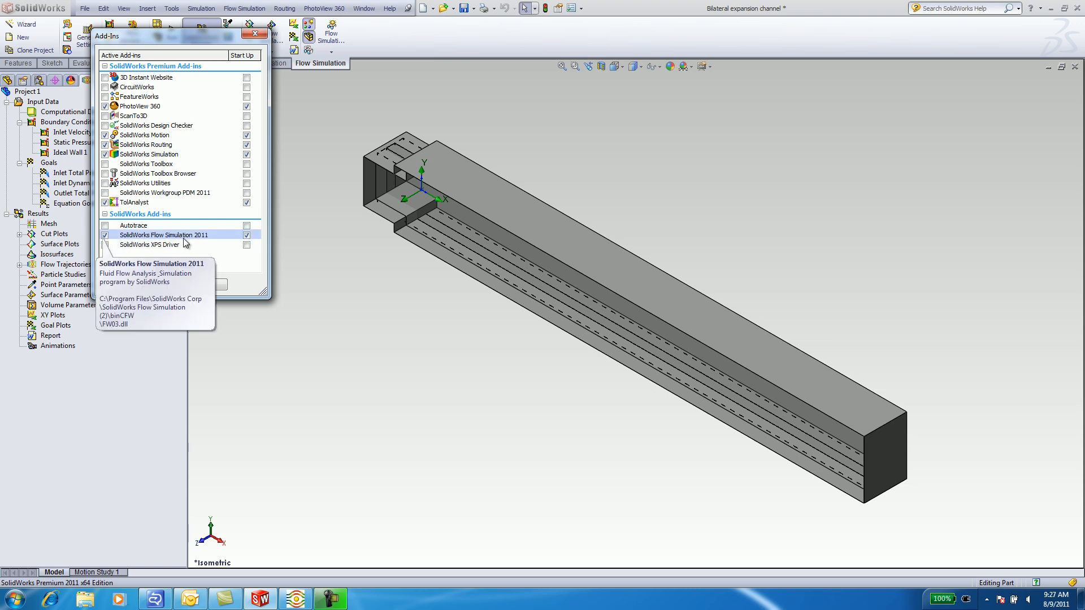
click(159, 284)
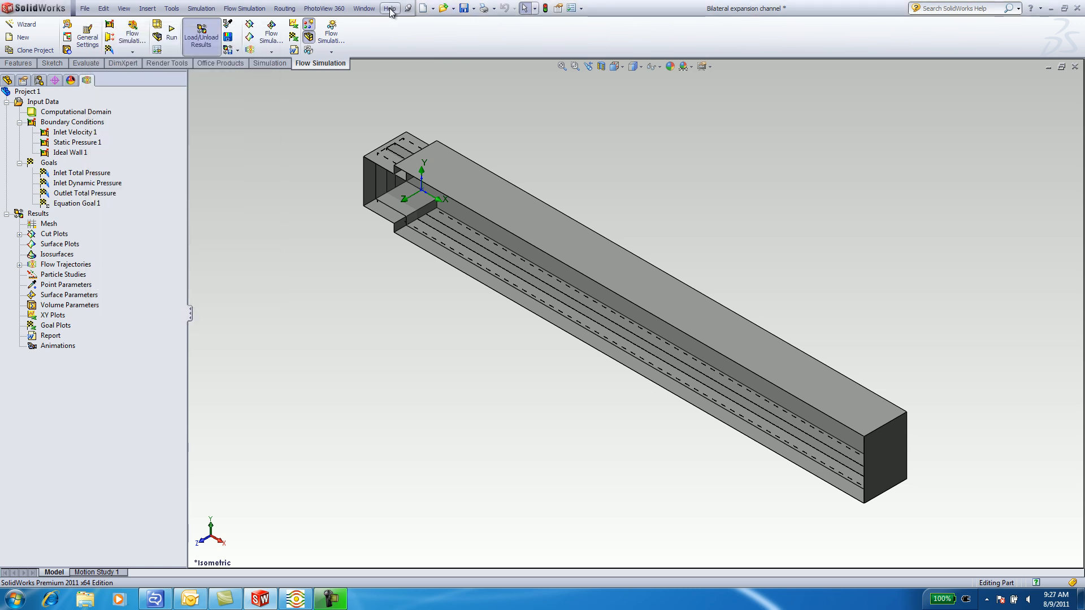
Step: Look up the Flow Simulation Online Tutorial in the SolidWorks Simulation help
click(390, 9)
mouse_move(424, 52)
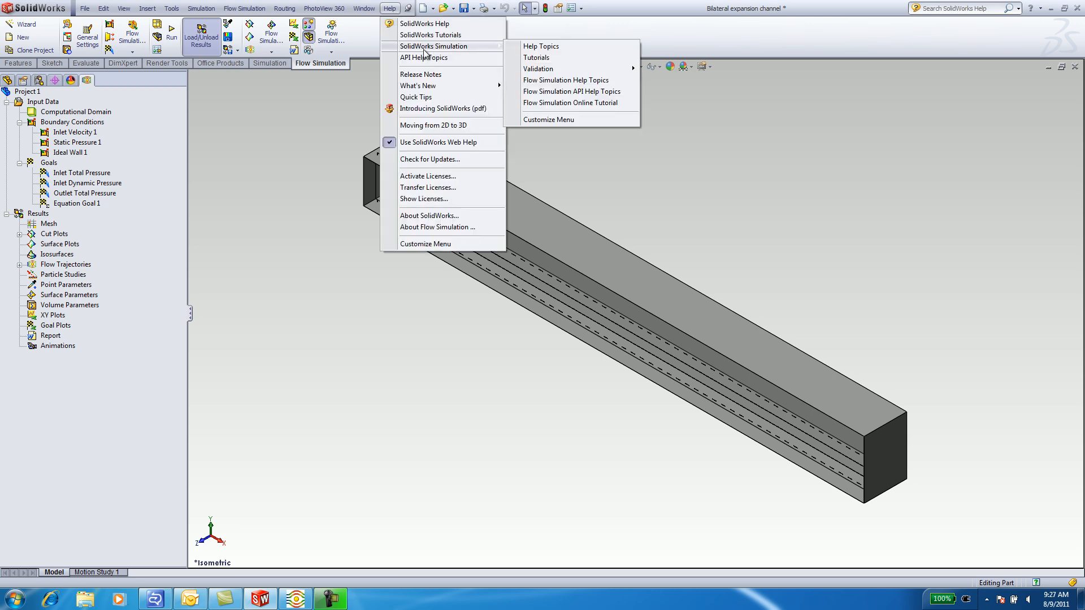
click(552, 104)
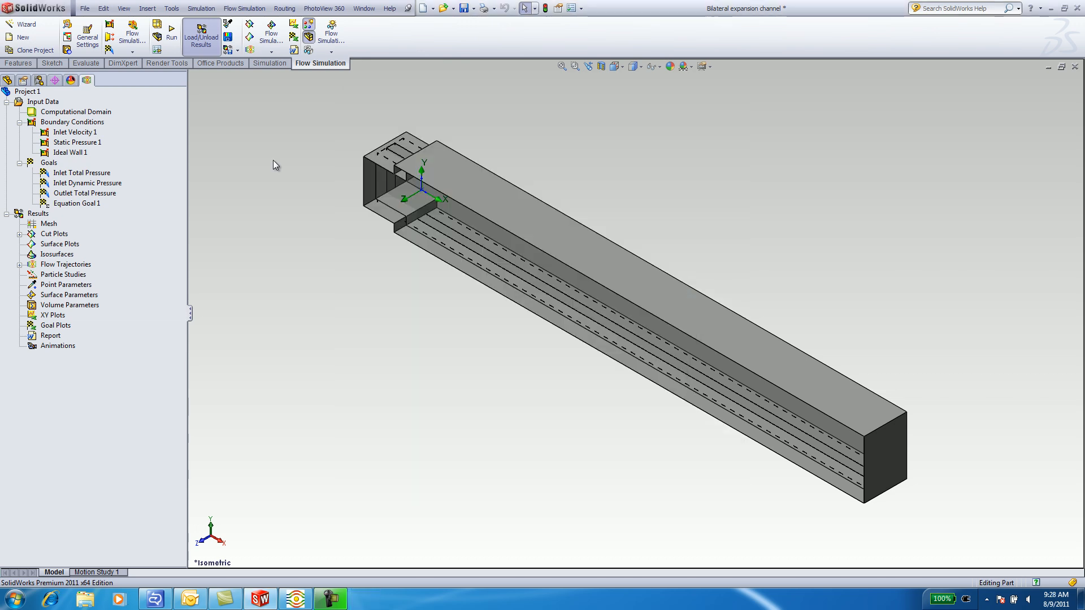
Step: Review the definition of the Inlet Velocity 1 boundary condition and its face on the inside of the inlet lid
right_click(70, 134)
click(108, 140)
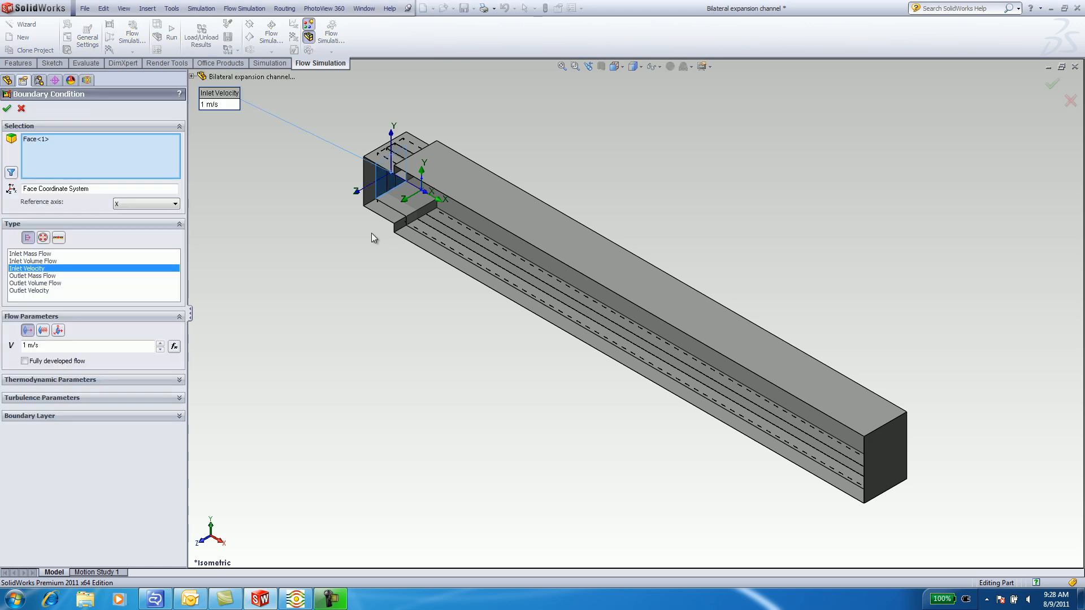
scroll(396, 217, down, 10)
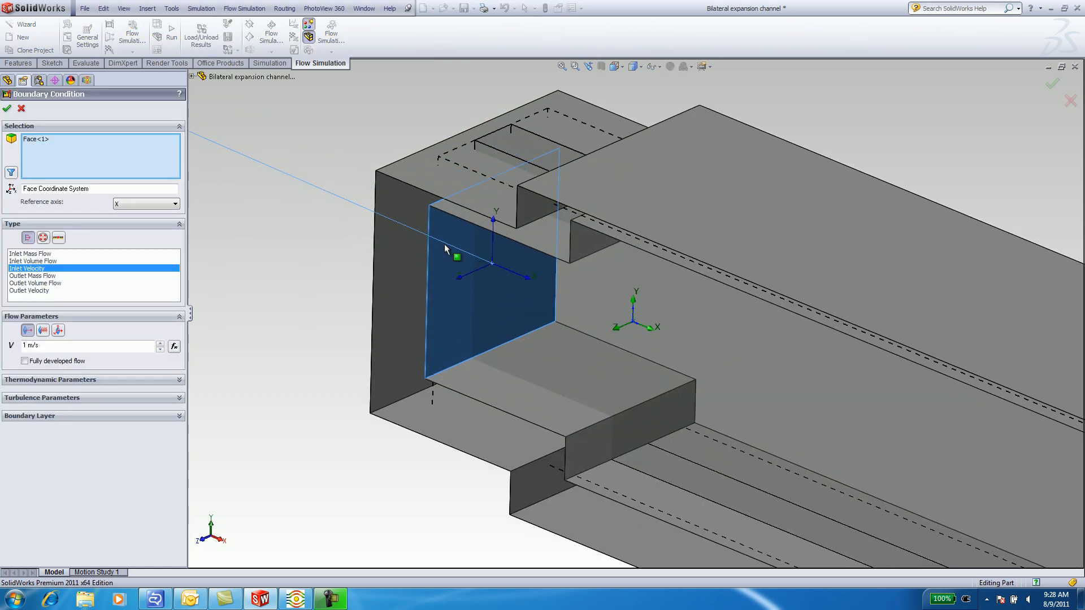
right_click(448, 271)
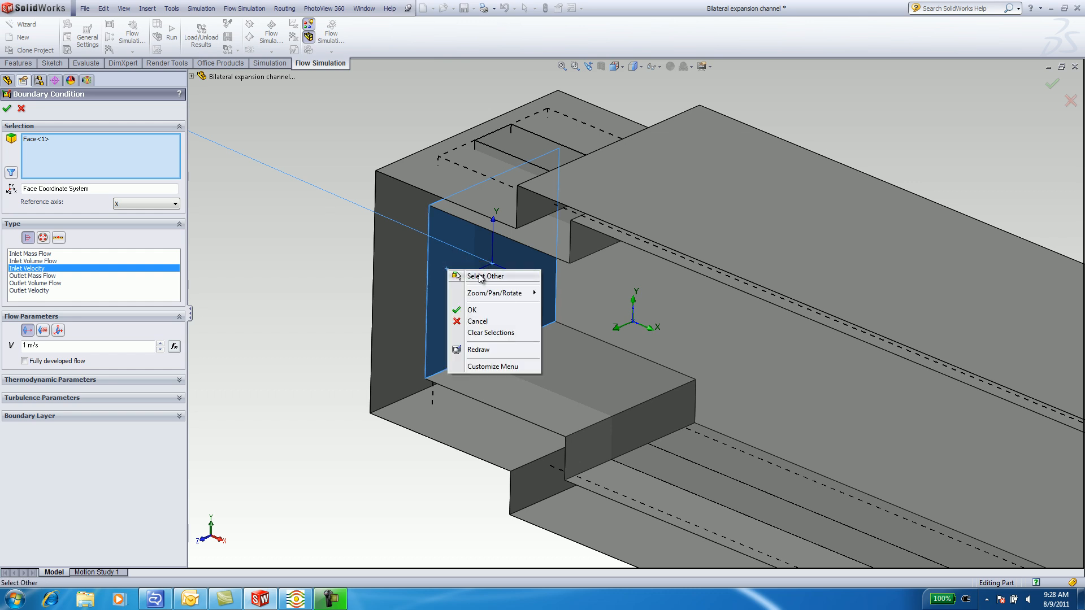
click(314, 282)
scroll(633, 311, up, 5)
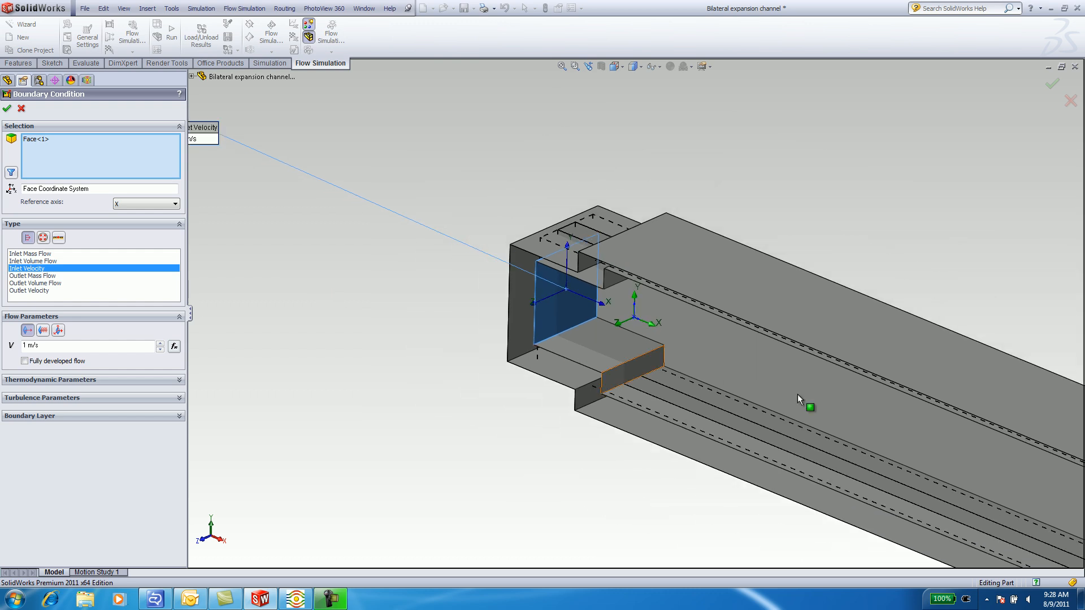
scroll(819, 387, up, 5)
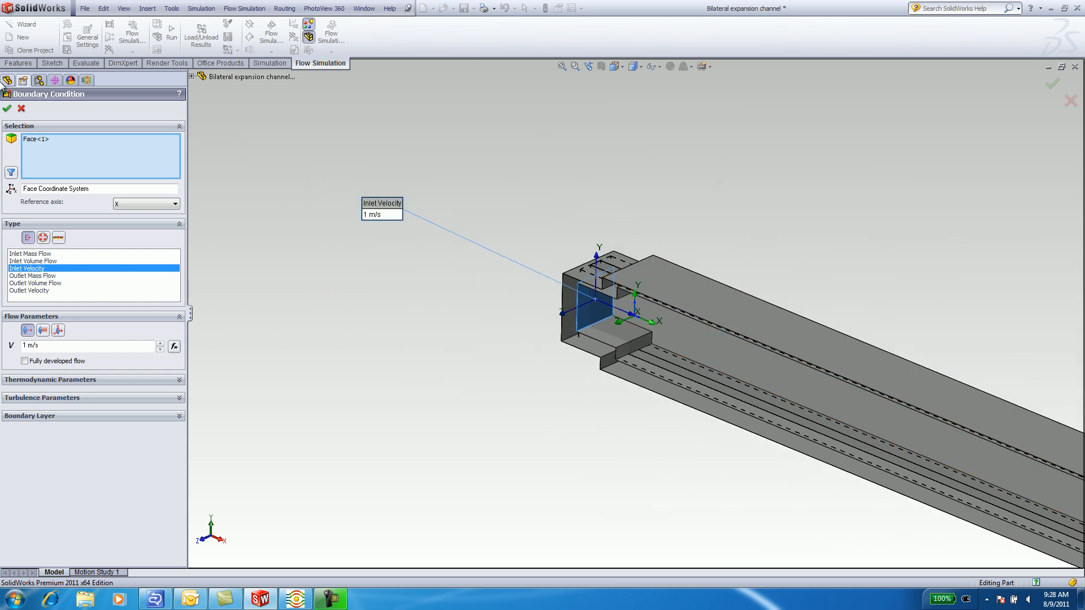
click(7, 109)
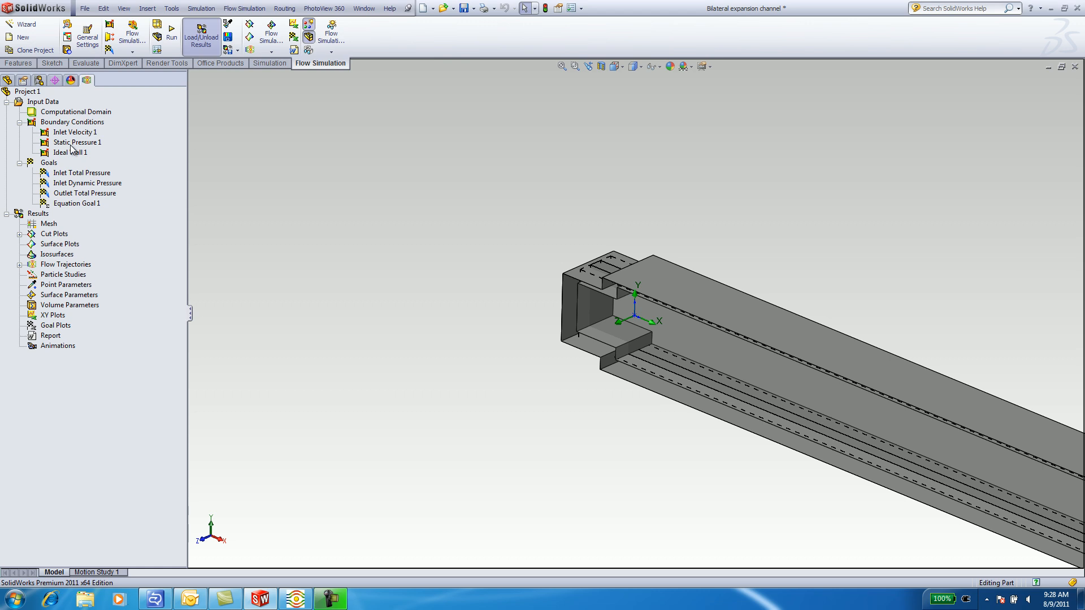
Step: Review the definition of the Static Pressure 1 boundary condition and its face at the channel's outlet end
right_click(73, 143)
click(108, 151)
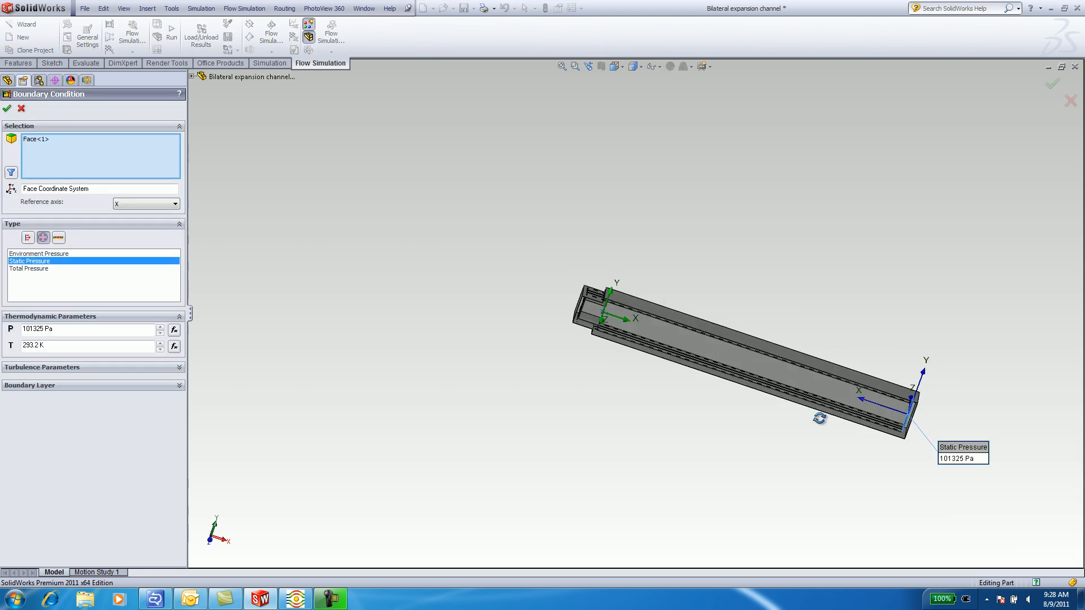
middle_drag(820, 419, 889, 419)
scroll(823, 427, down, 10)
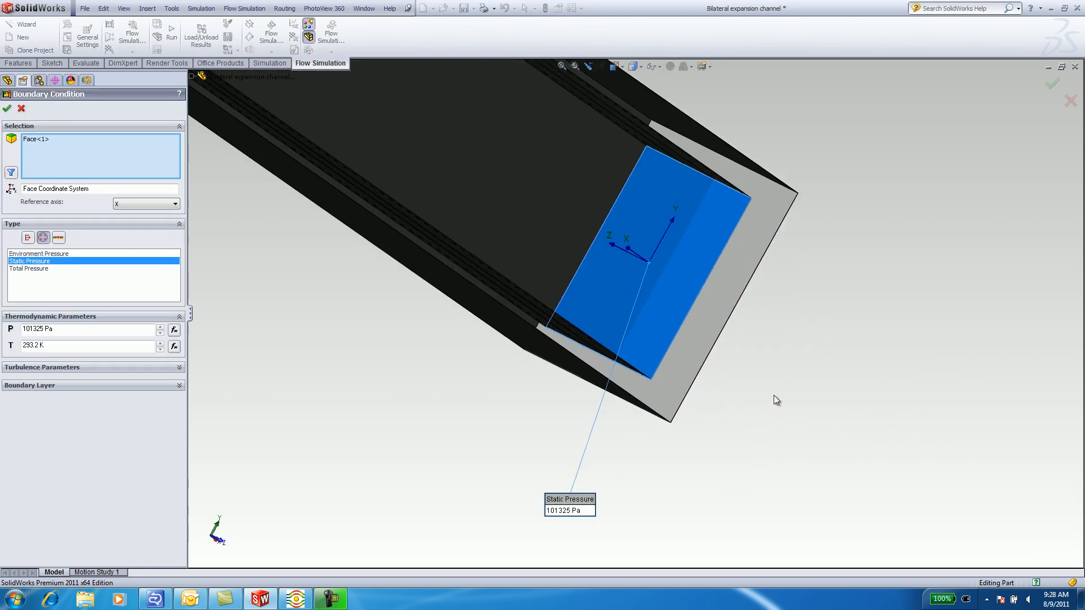
middle_drag(610, 298, 592, 312)
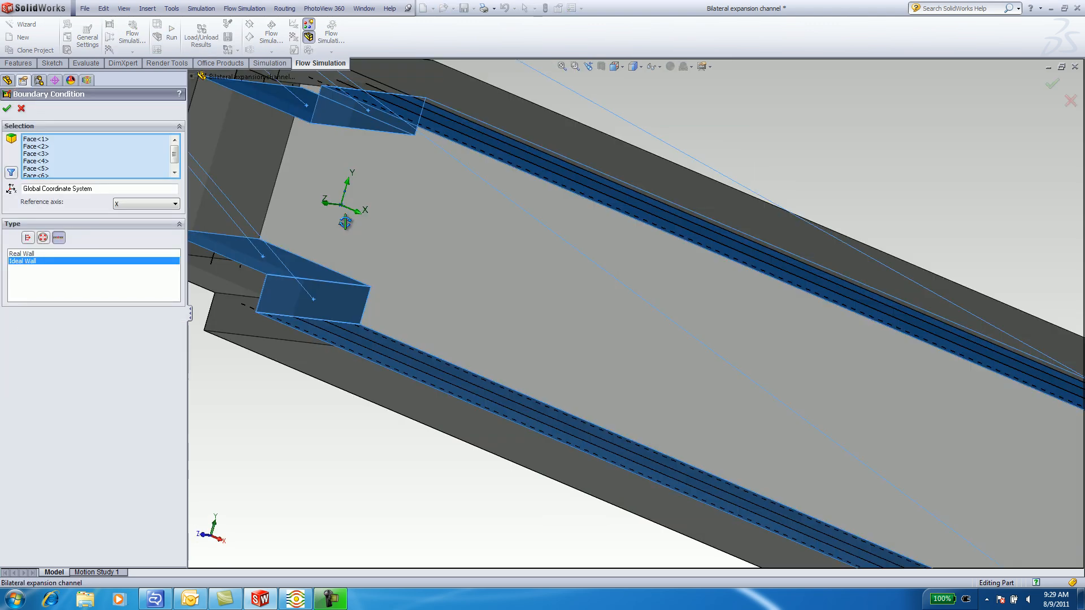
Step: Examine the faces assigned to the Ideal Wall 1 boundary condition along the channel's interior, and close its definition
middle_drag(345, 222, 375, 181)
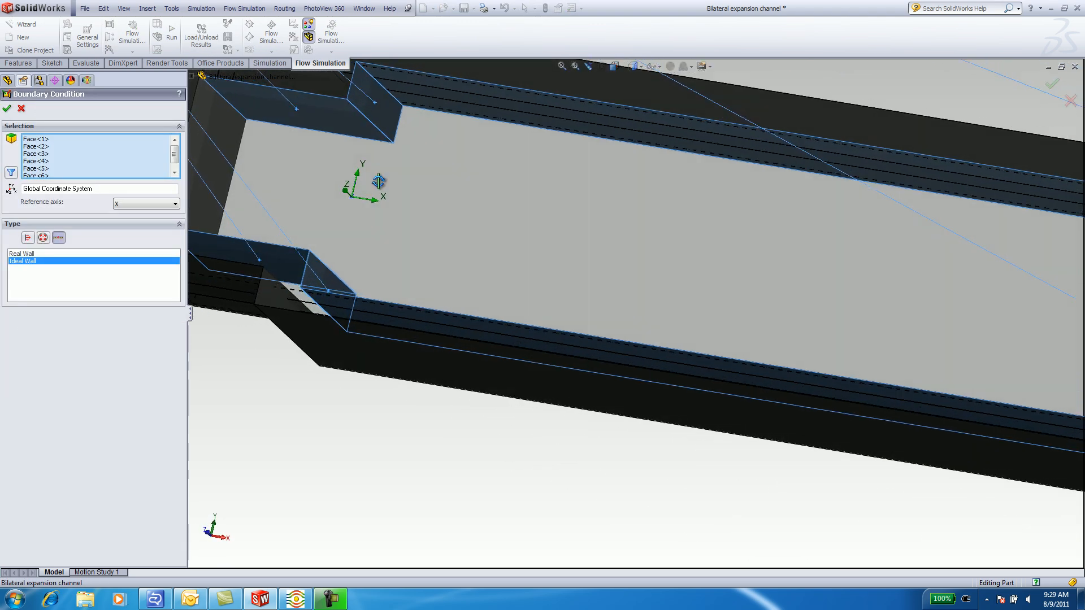
scroll(409, 187, down, 3)
scroll(629, 258, up, 3)
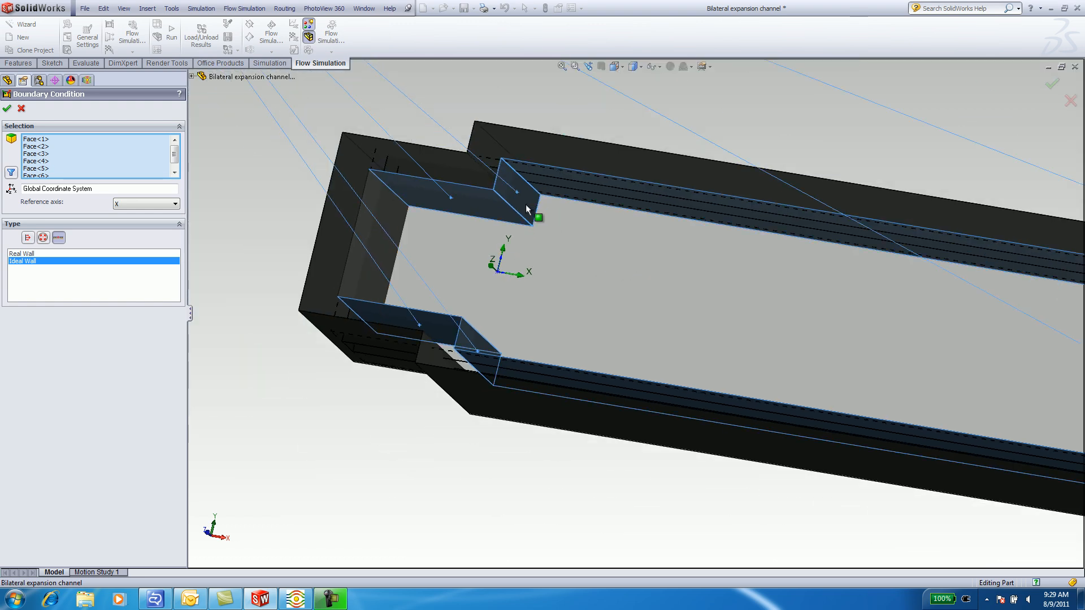
scroll(526, 209, down, 2)
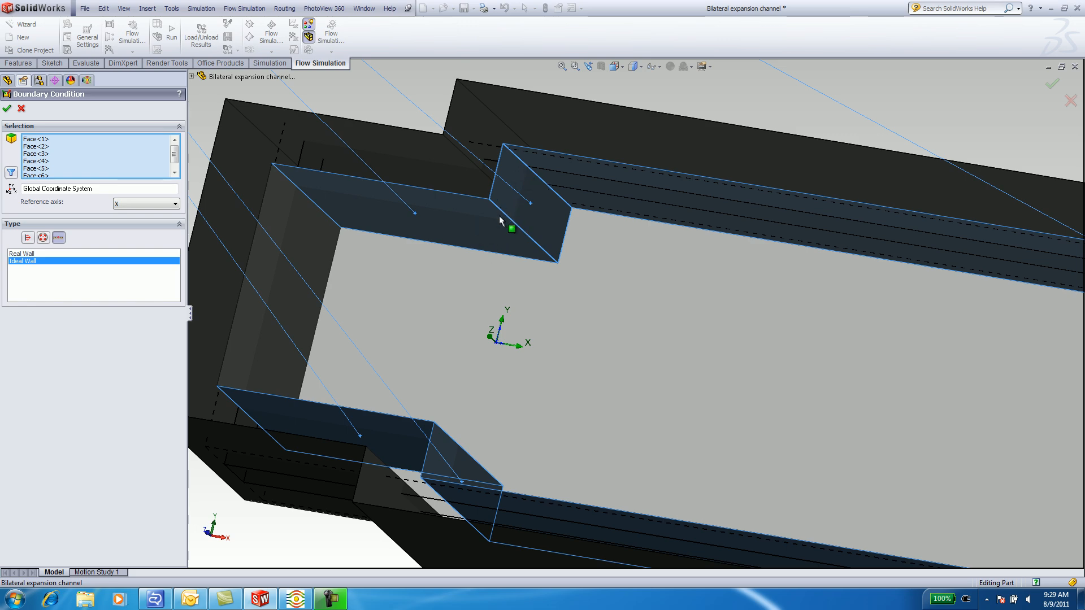
middle_drag(639, 256, 544, 330)
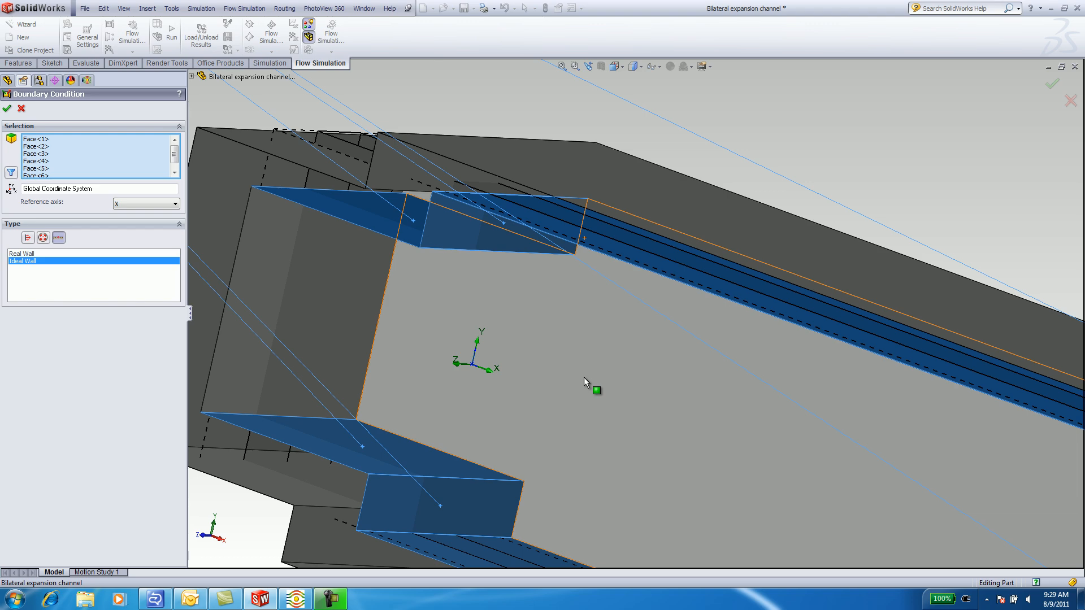
key(ctrl+7)
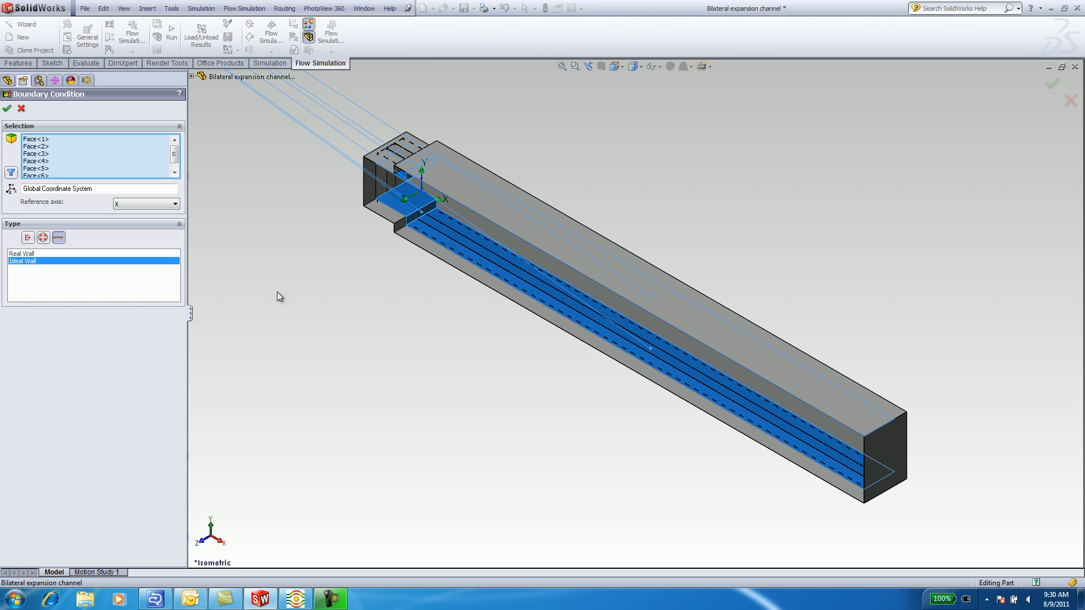
click(7, 108)
Step: Review the Inlet Total Pressure surface goal, including its inlet face, parameter and averaging options
right_click(54, 176)
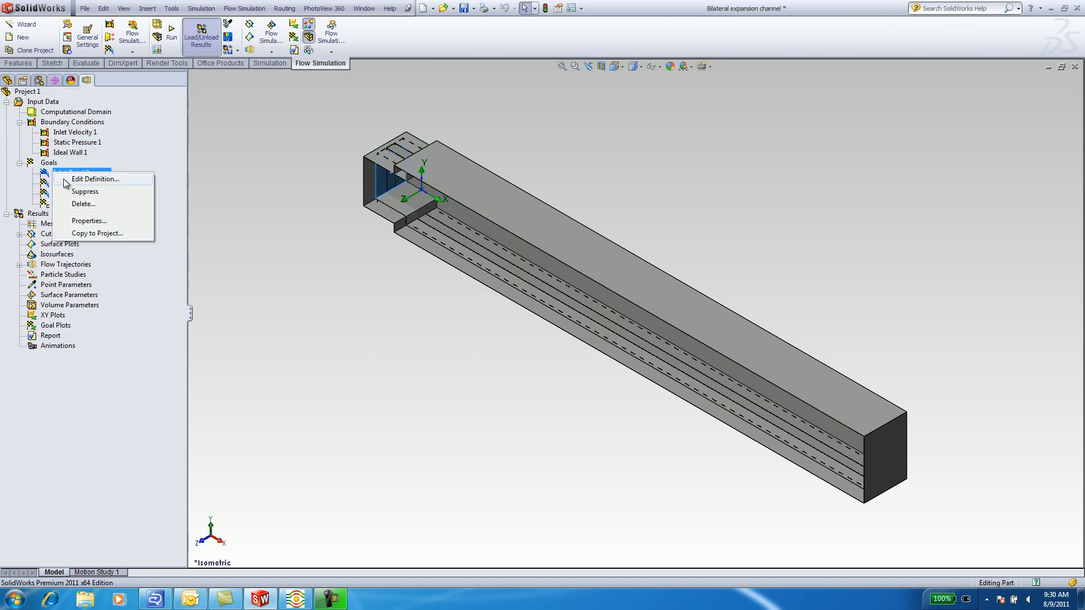
click(65, 180)
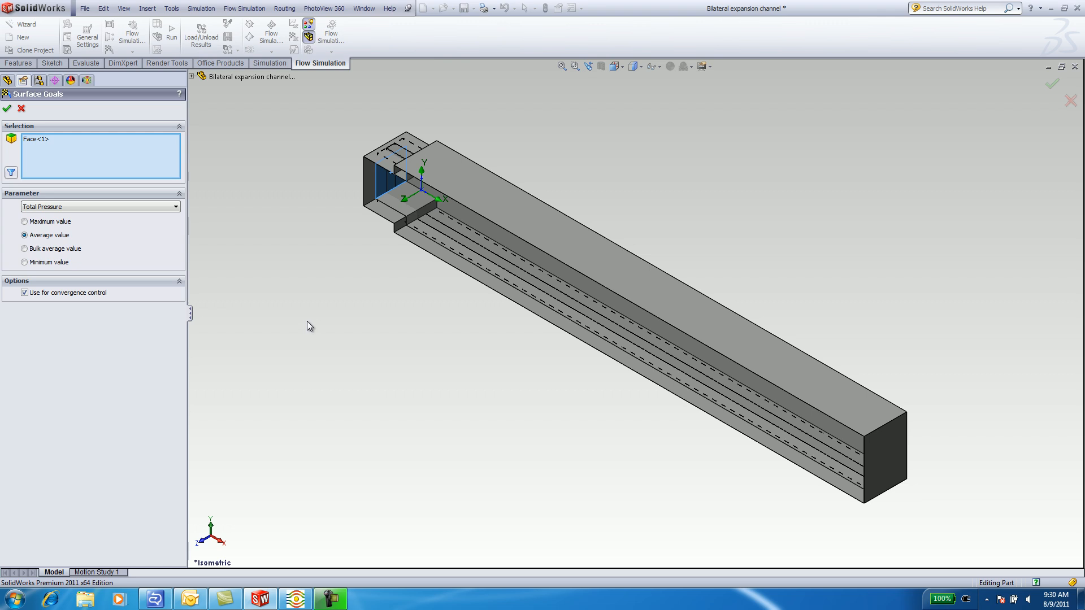
scroll(385, 170, down, 3)
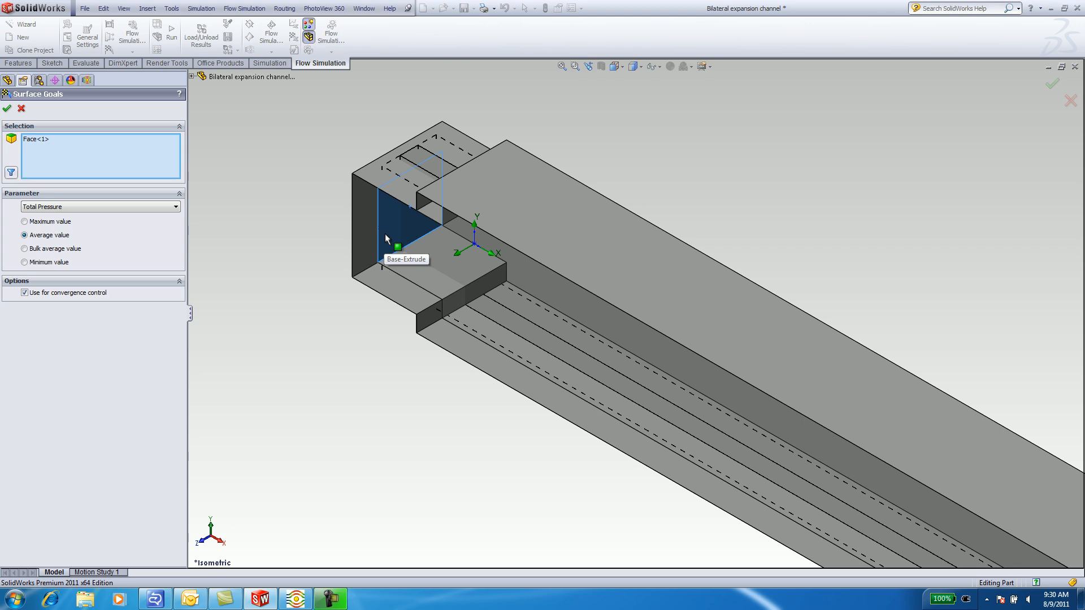
click(7, 107)
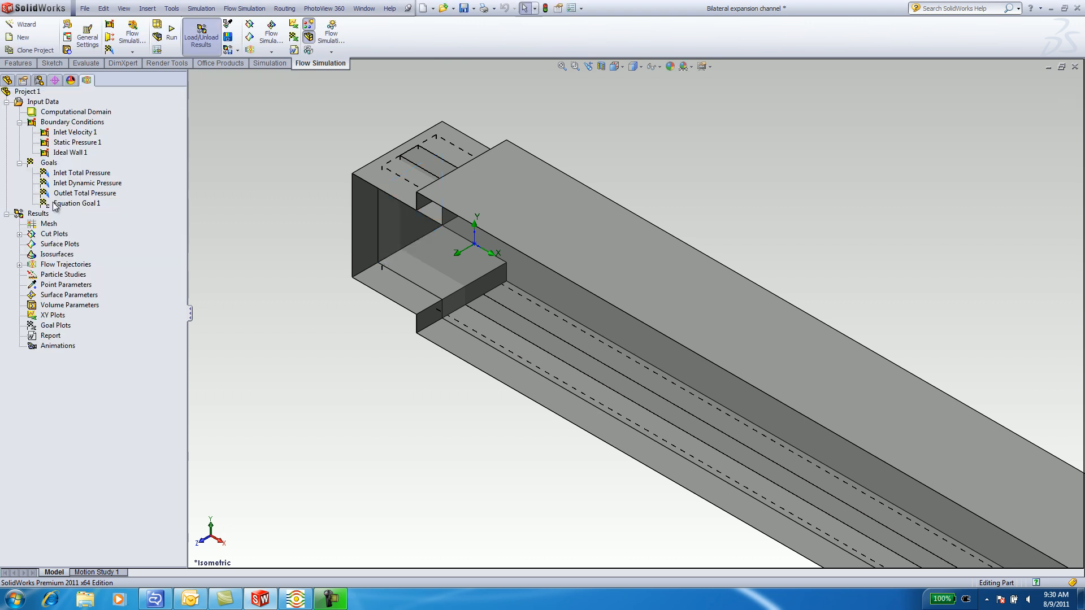
Step: Review the expression and dimensionality options of Equation Goal 1
right_click(74, 207)
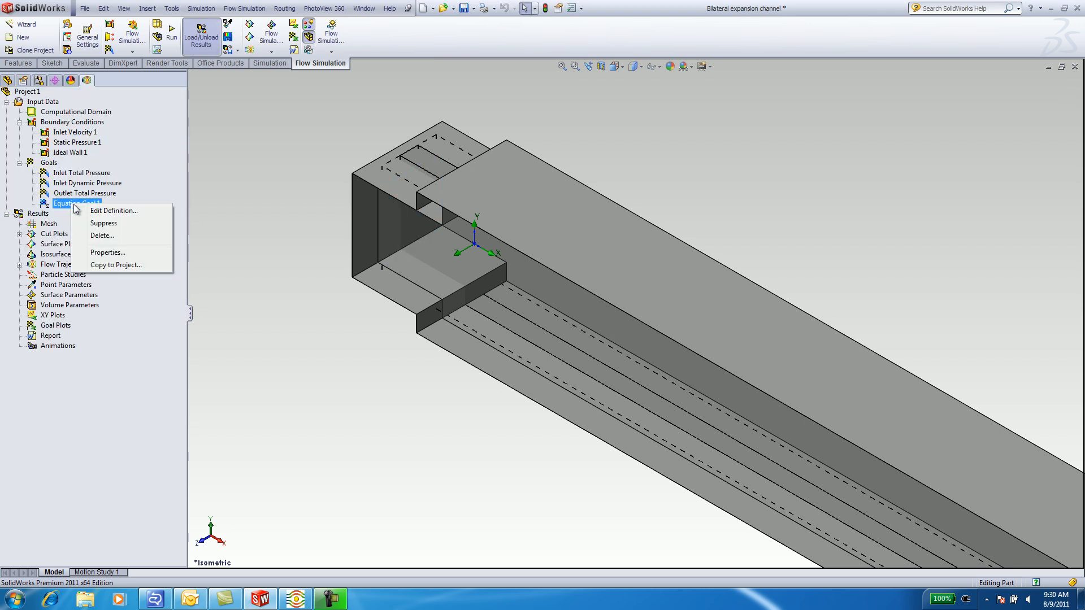
click(113, 210)
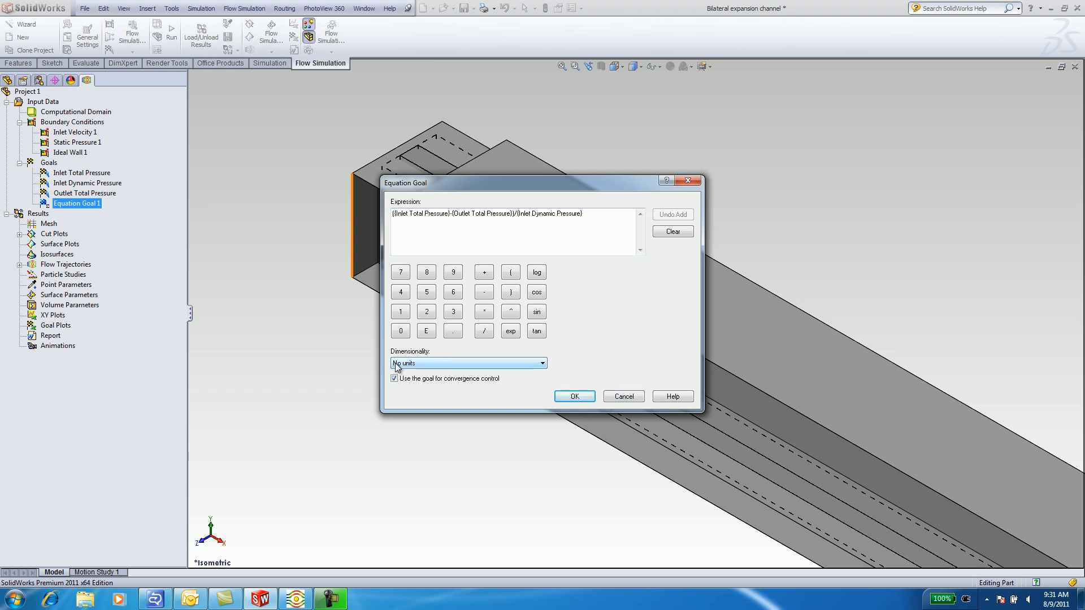
click(542, 364)
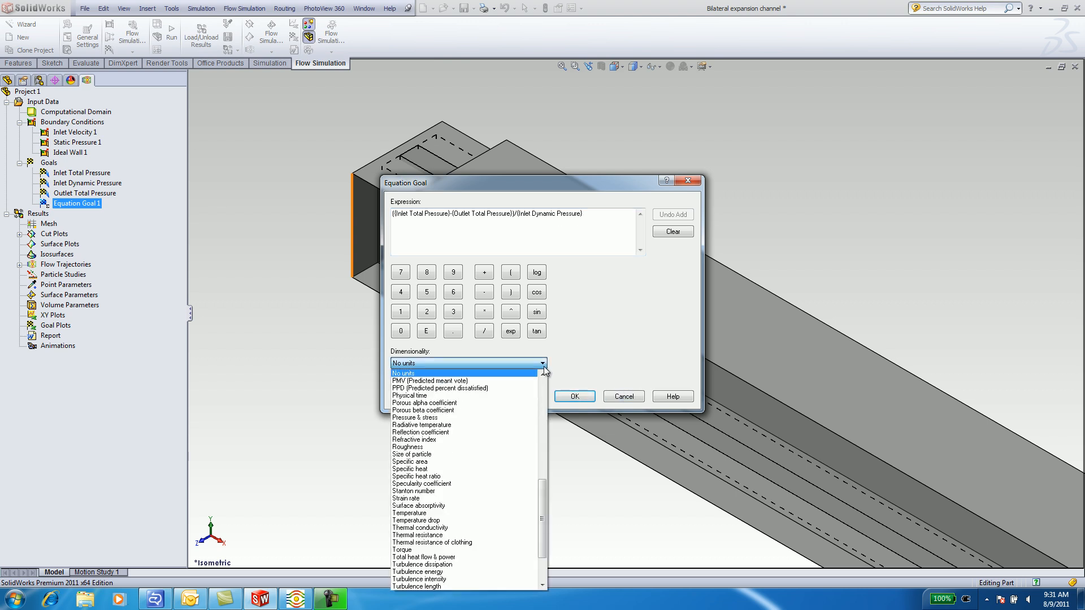
click(424, 365)
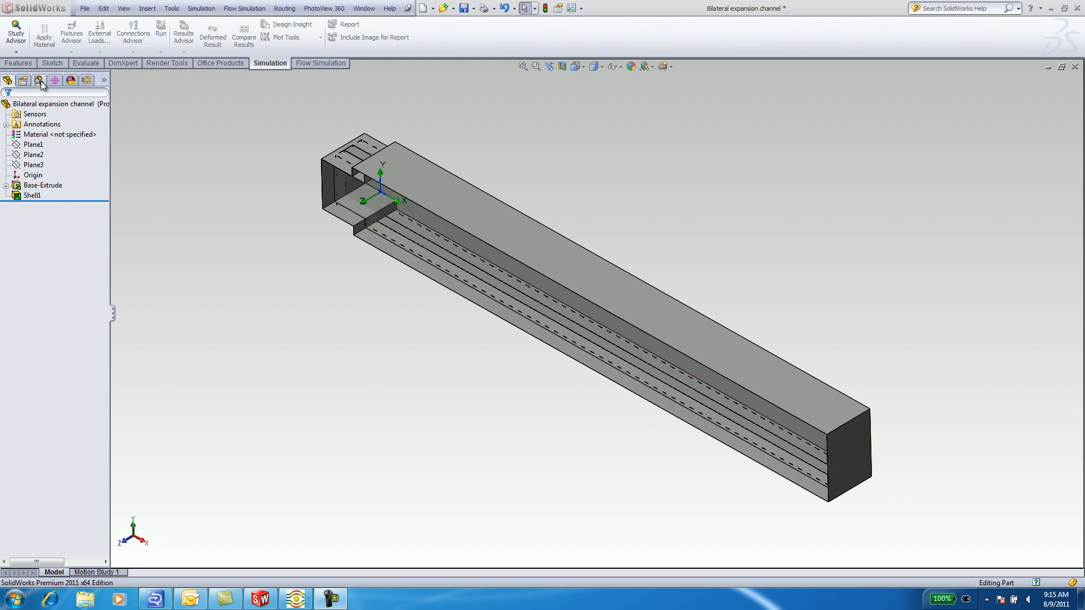
Step: Run a new calculation of Project 1 on this computer with 4 CPUs and results loading enabled
right_click(47, 106)
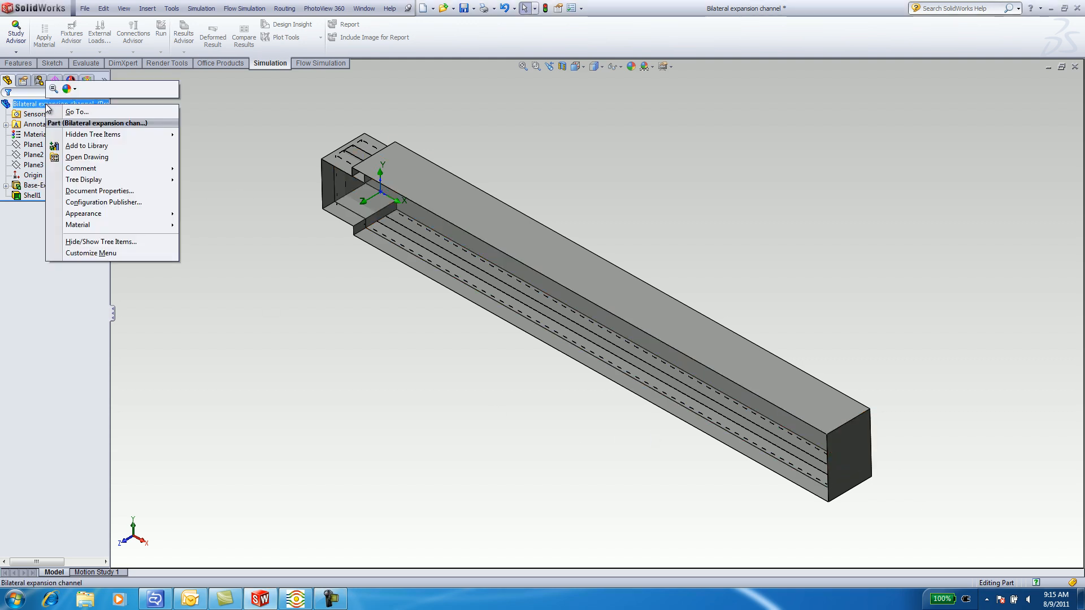
click(219, 148)
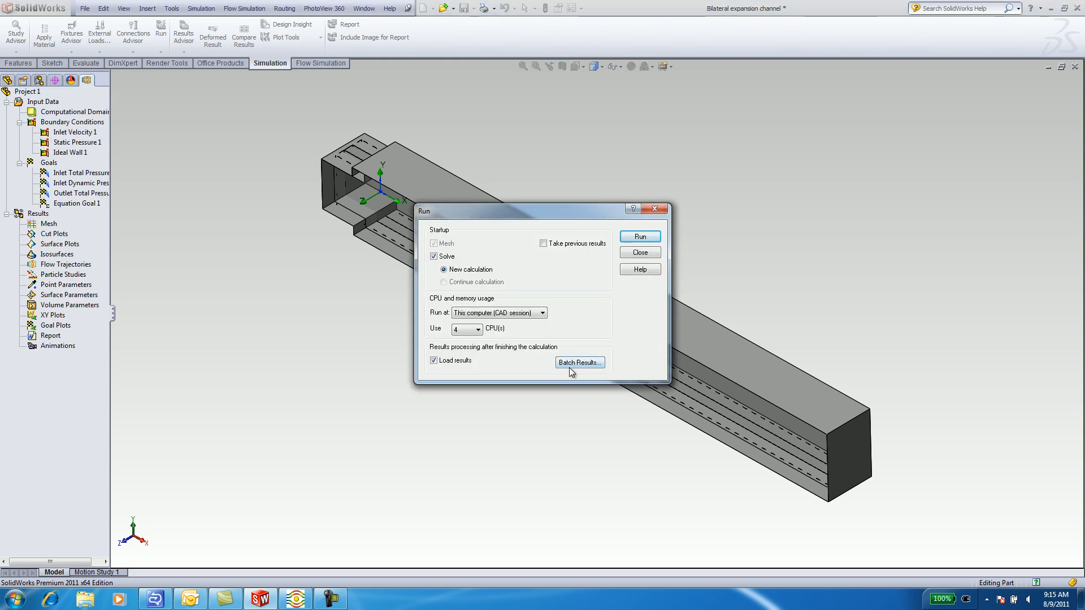
click(639, 237)
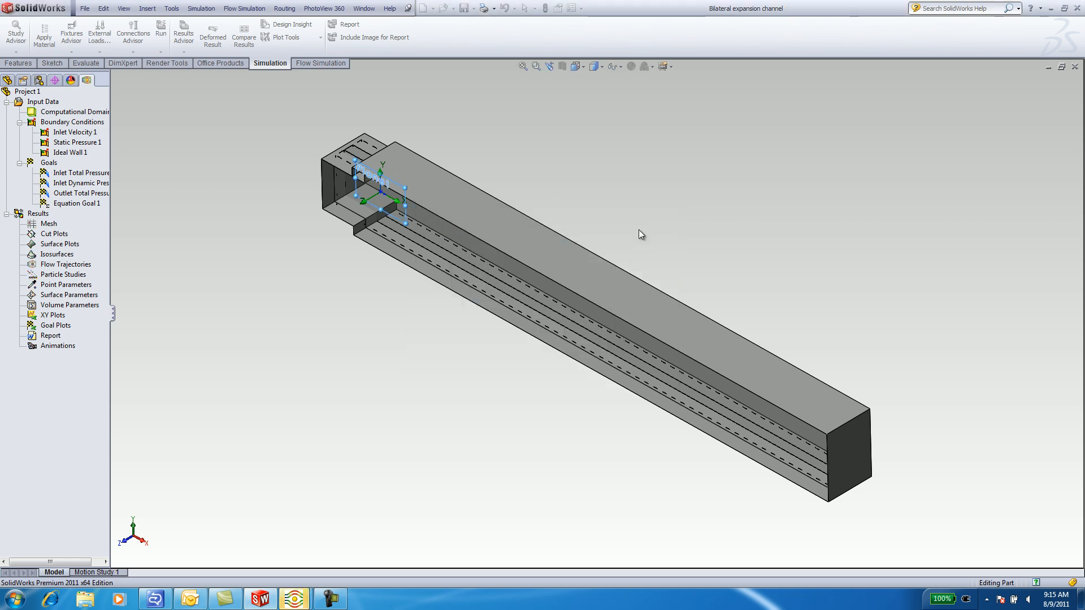
Step: Switch to the solver window and add a goal plot with the inlet total, inlet dynamic and outlet total pressures and Equation Goal 1
mouse_move(298, 603)
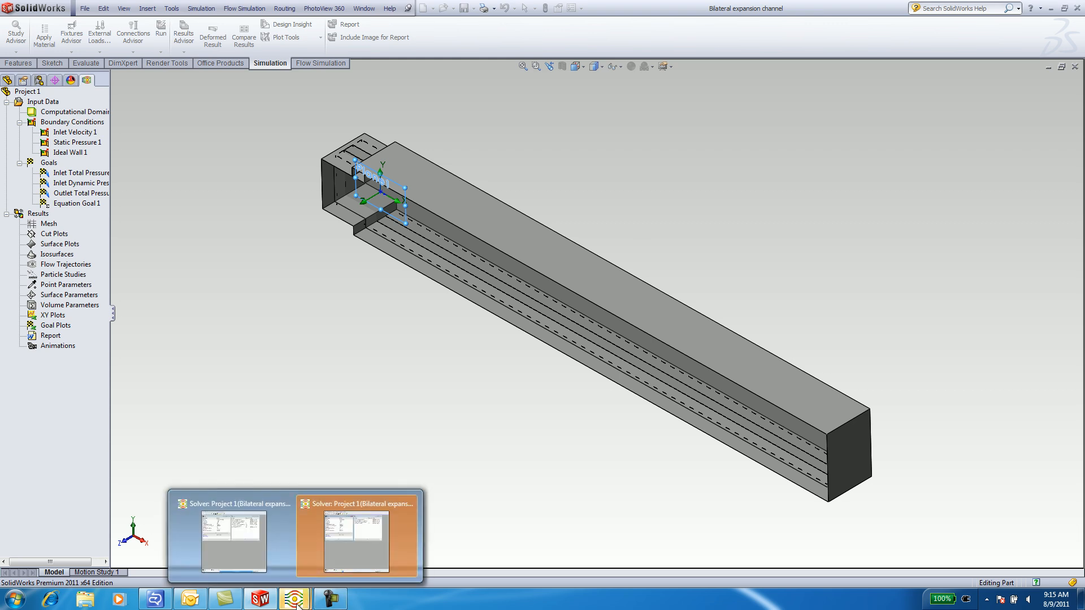
click(356, 537)
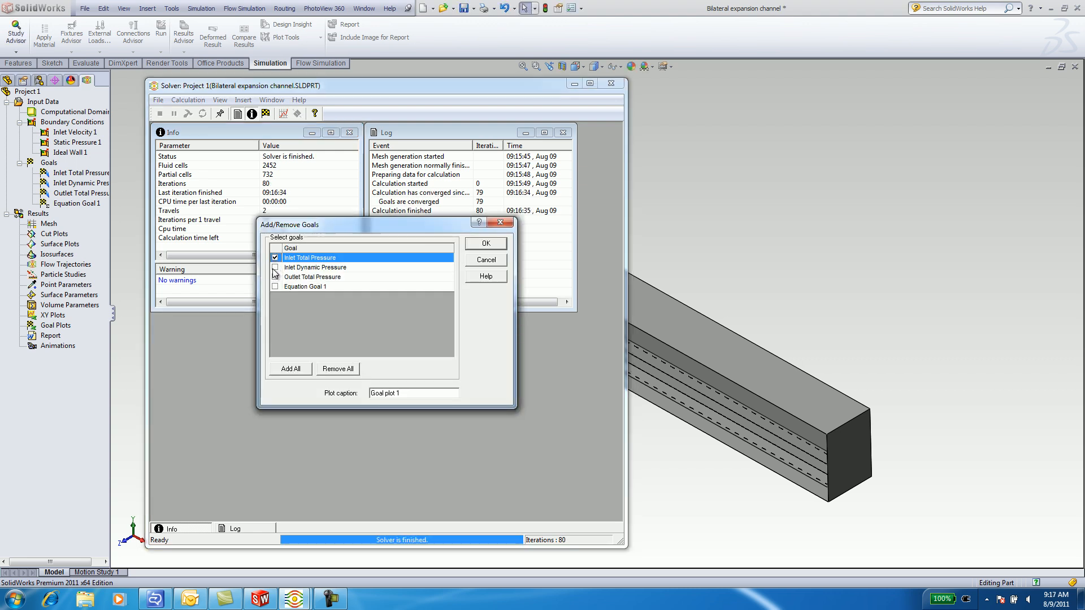
click(275, 267)
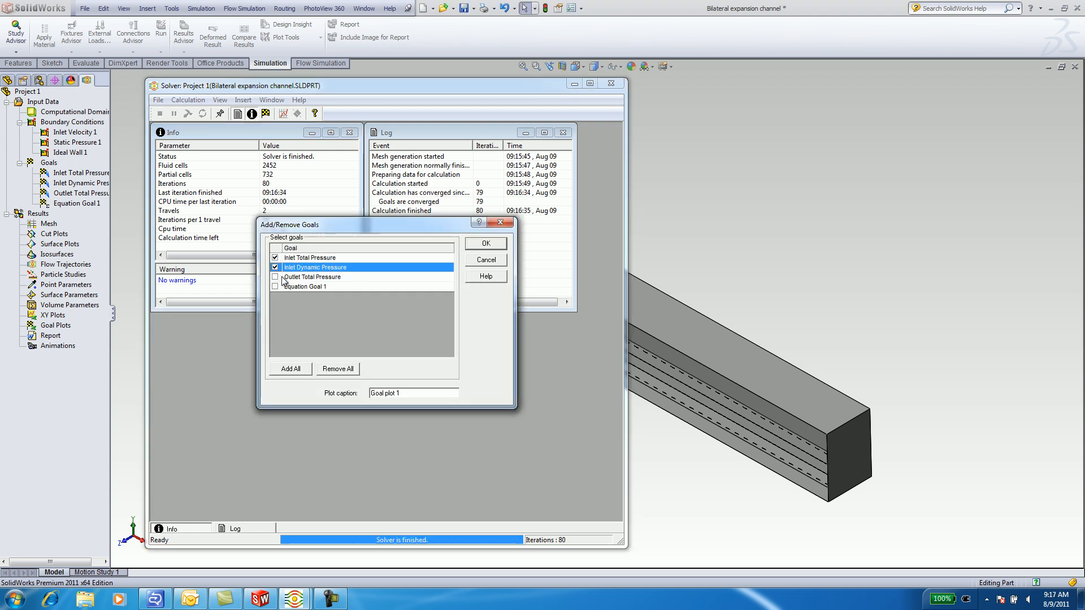
click(276, 277)
click(275, 287)
click(486, 243)
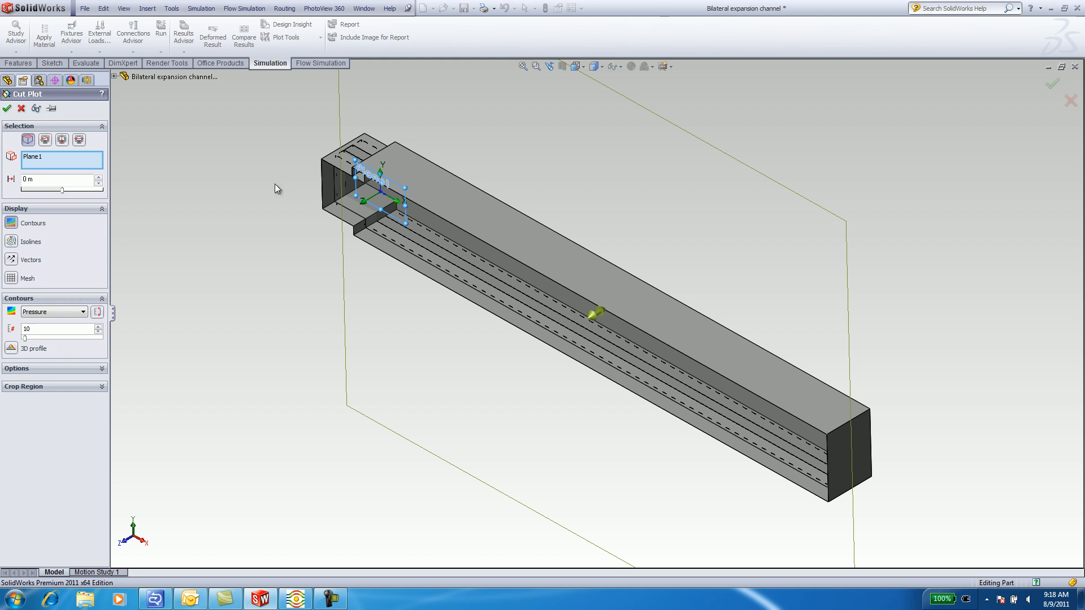
Step: Create a pressure contour cut plot on Plane1 with 0 m offset and 10 levels, and show it from the front
click(7, 108)
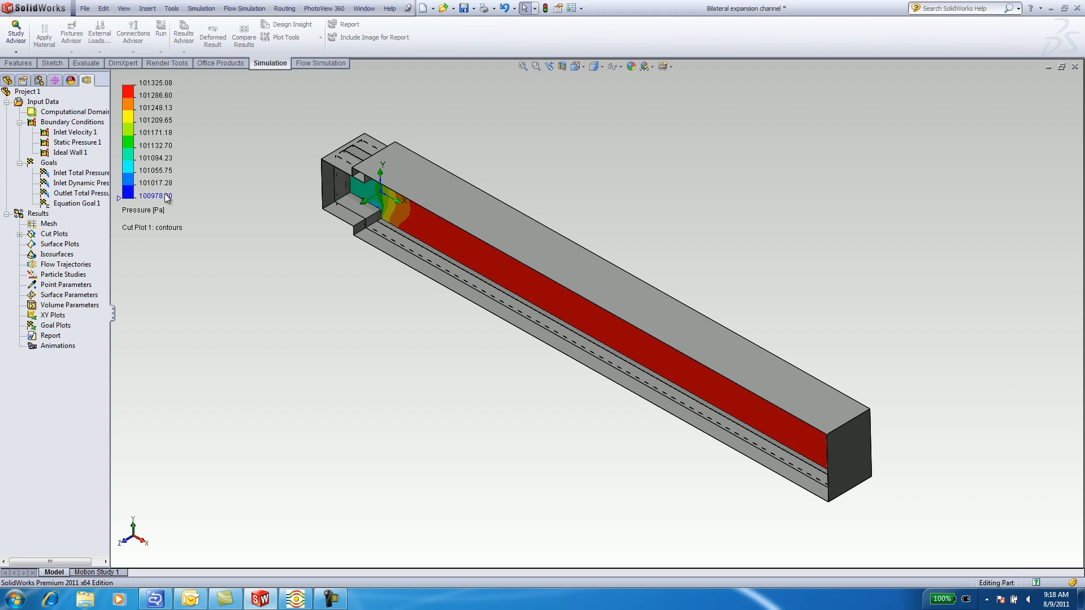
key(ctrl+1)
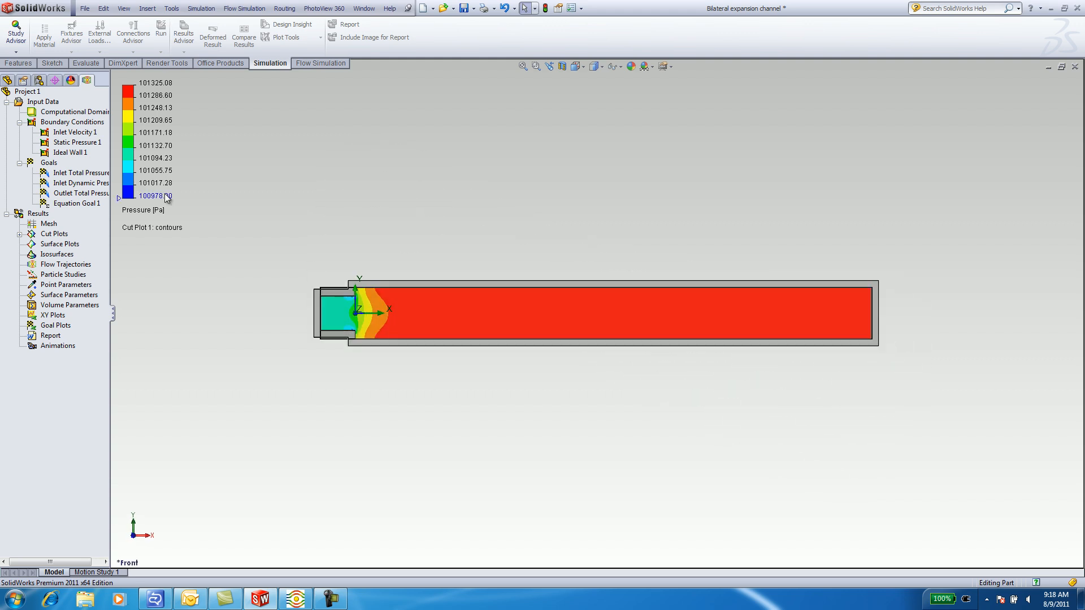
Step: Create pipe flow trajectories coloured by pressure with 20 starting points on the Inlet Velocity 1 face, and play them
scroll(369, 303, down, 8)
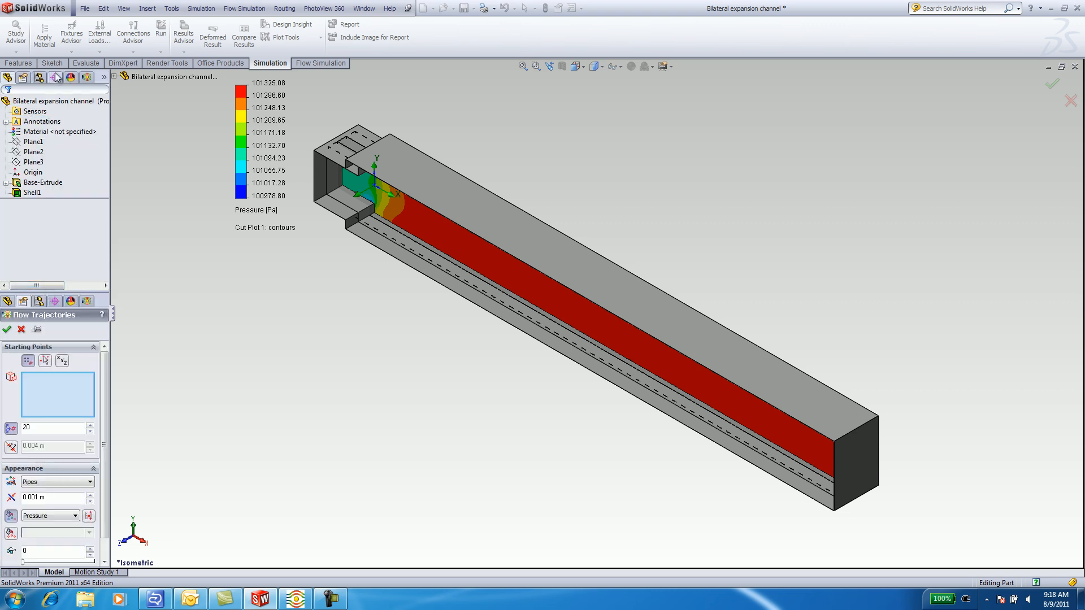
click(85, 77)
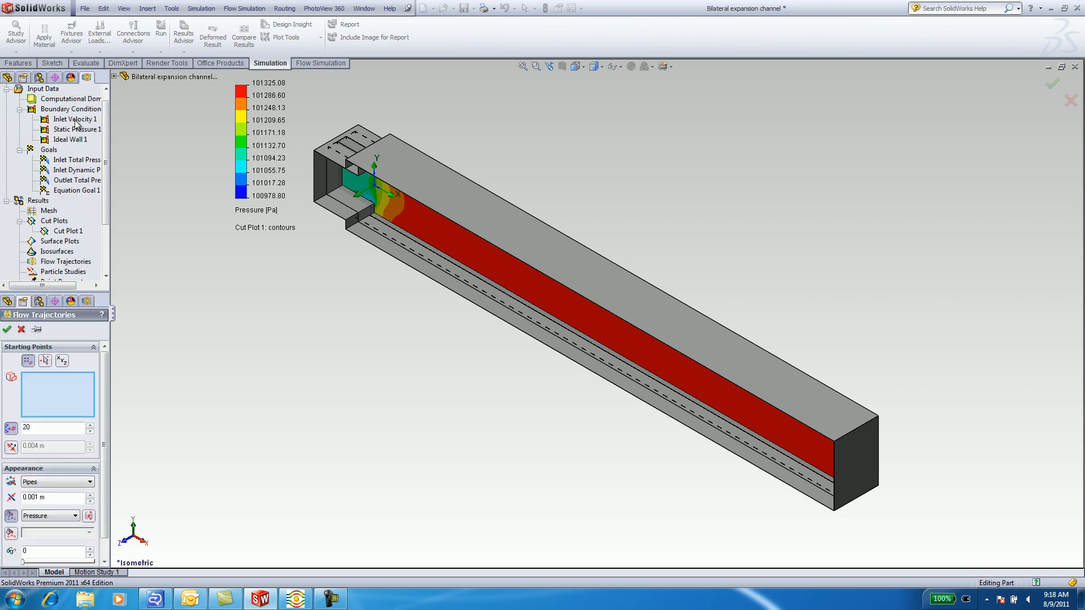
click(75, 119)
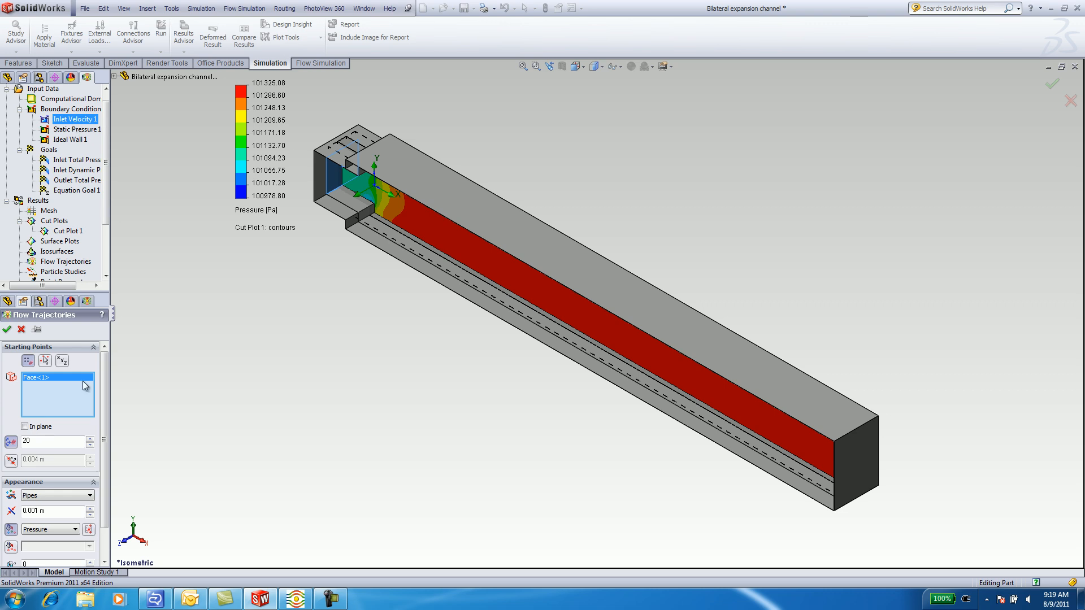
click(7, 329)
right_click(58, 266)
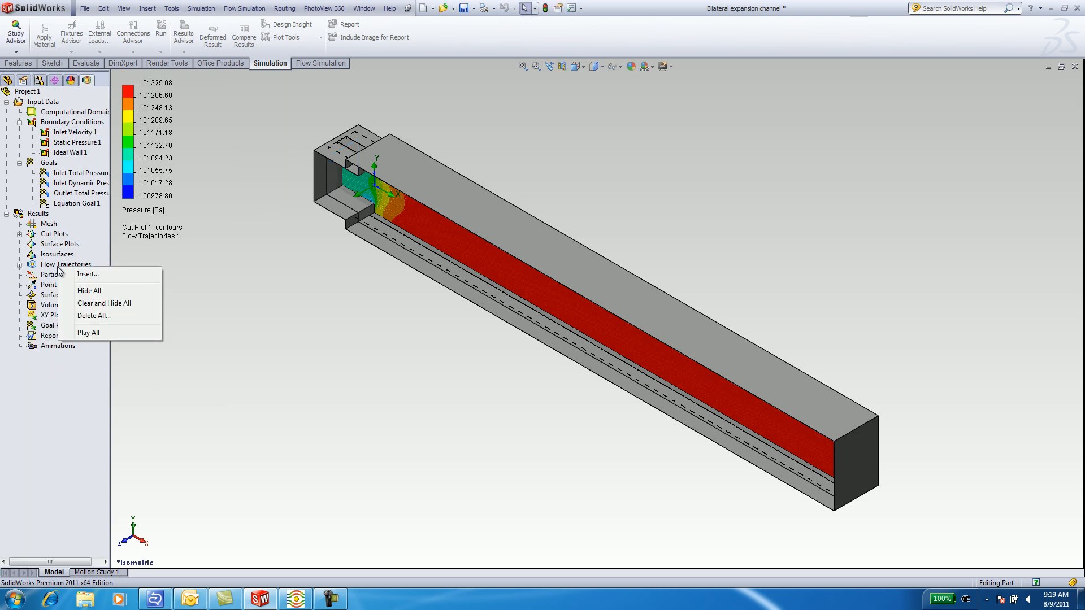
click(88, 333)
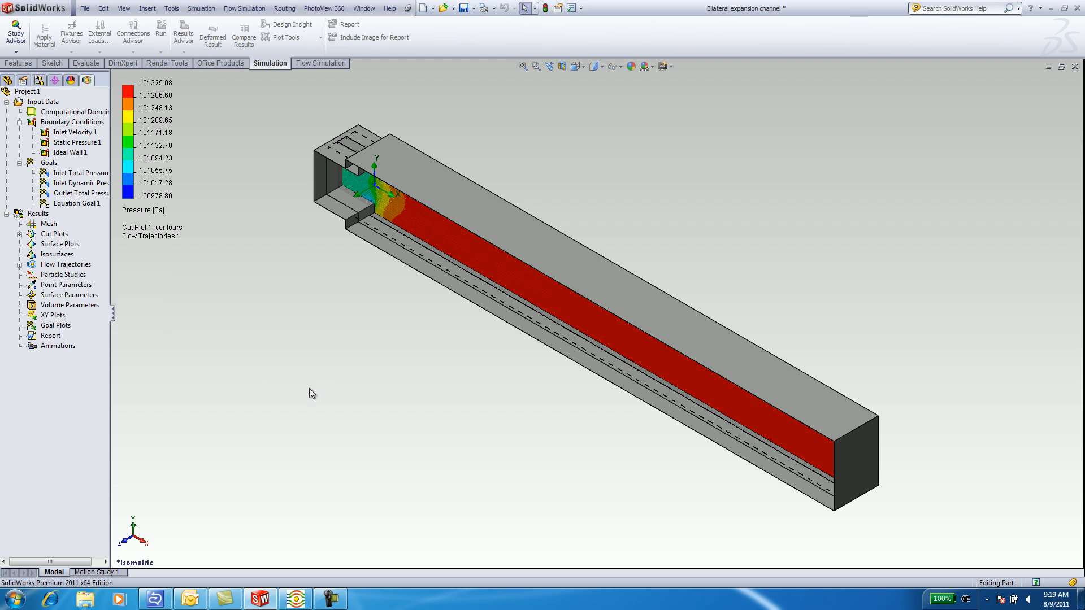
Step: Insert a new animation into the results of Project 1
right_click(52, 346)
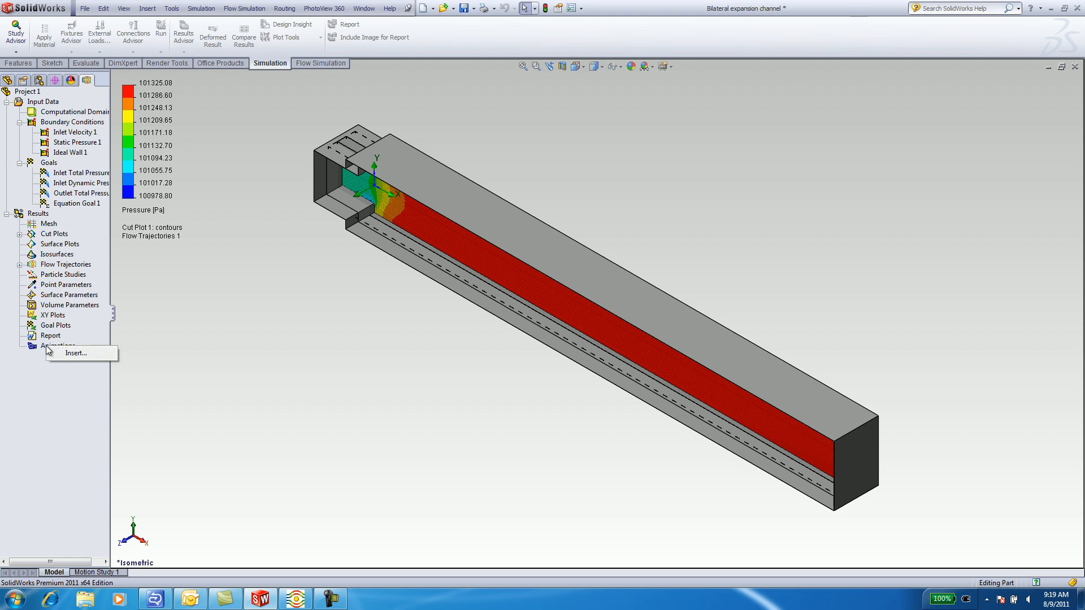
click(76, 353)
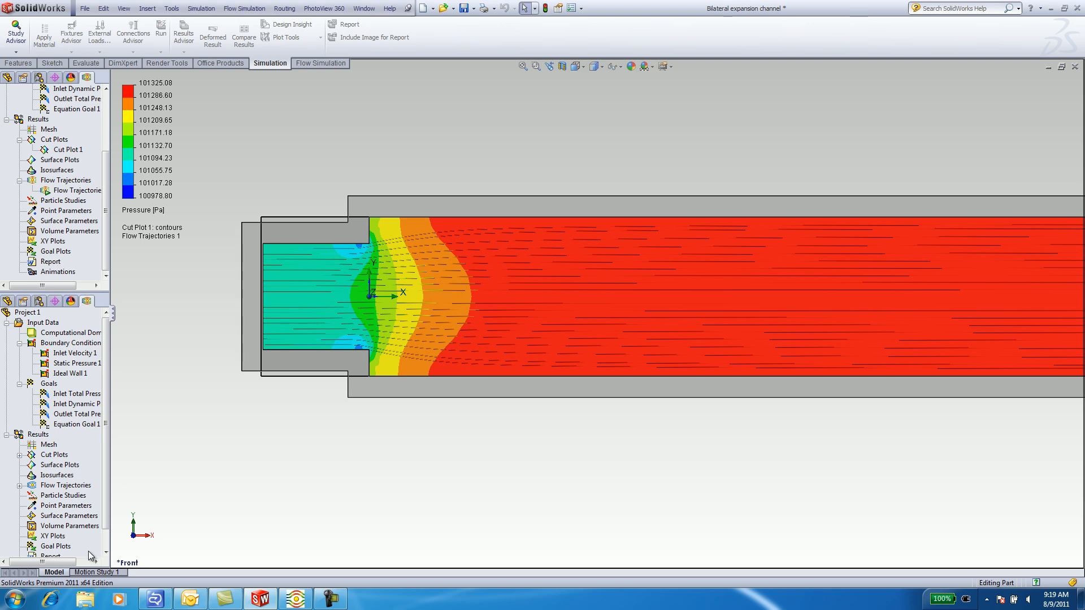
click(106, 551)
click(105, 552)
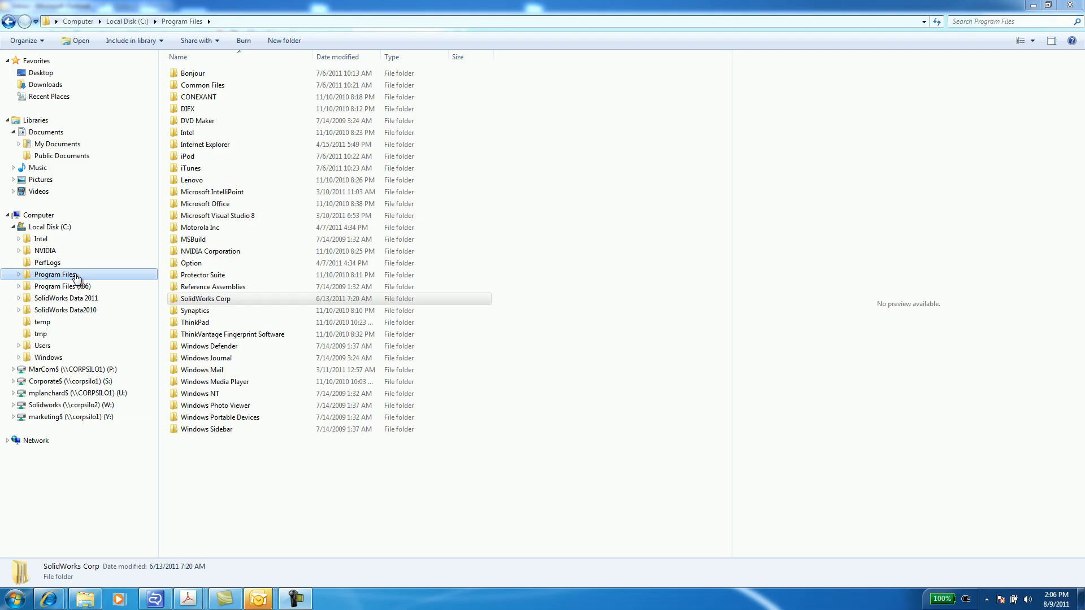
Step: In Windows Explorer, open the Validation Examples folder under Program Files\SolidWorks Corp\SolidWorks Flow Simulation (2)
click(218, 300)
double_click(215, 299)
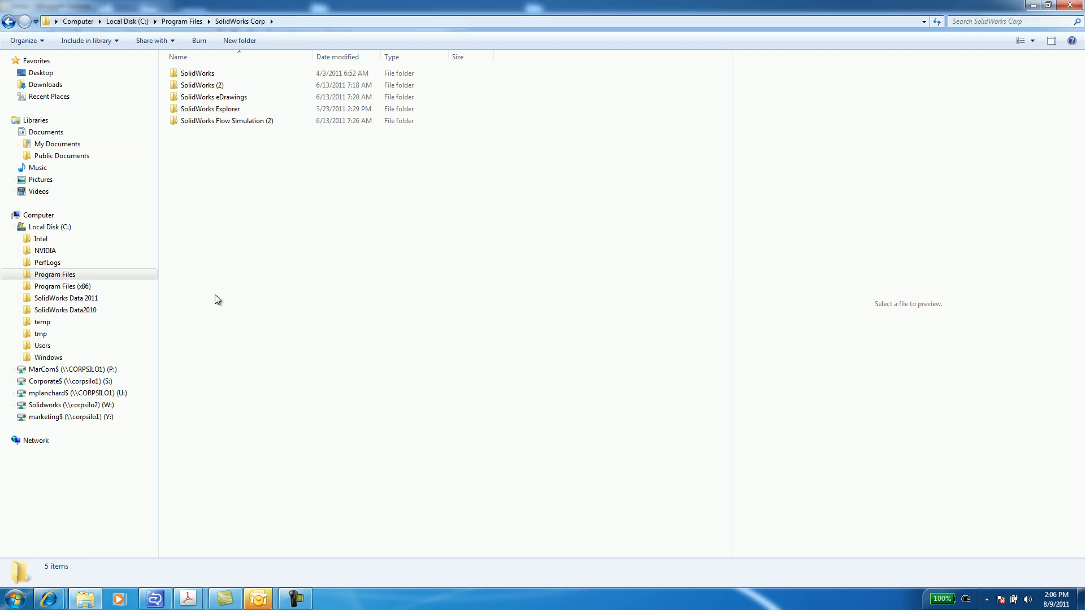
double_click(226, 121)
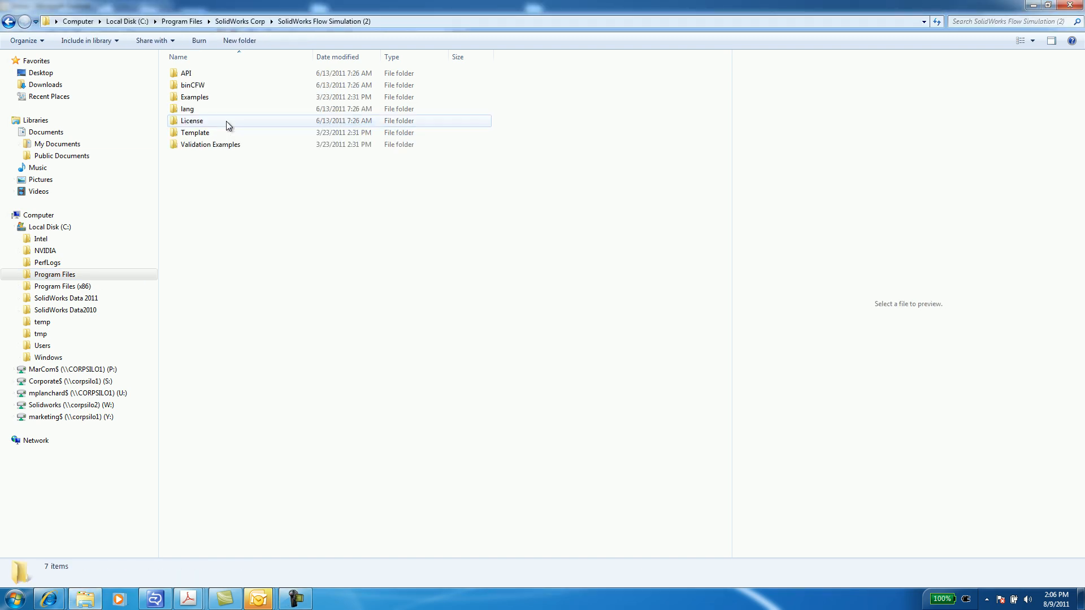
double_click(192, 145)
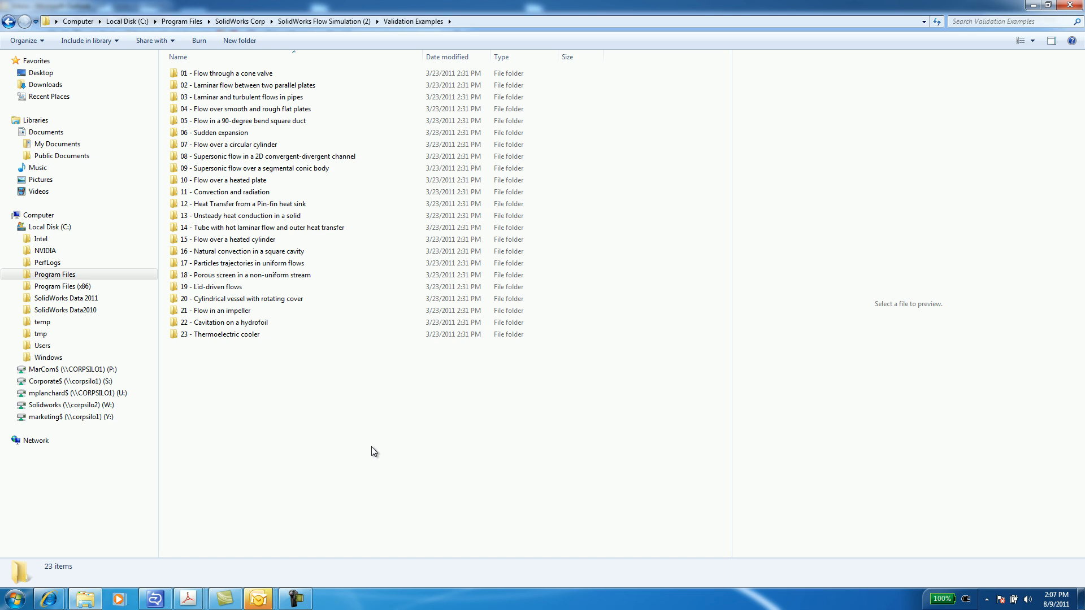
Step: Open the technicalreference PDF from the Flow Simulation lang\english\Docs folder and go to its Technical Reference section
click(8, 22)
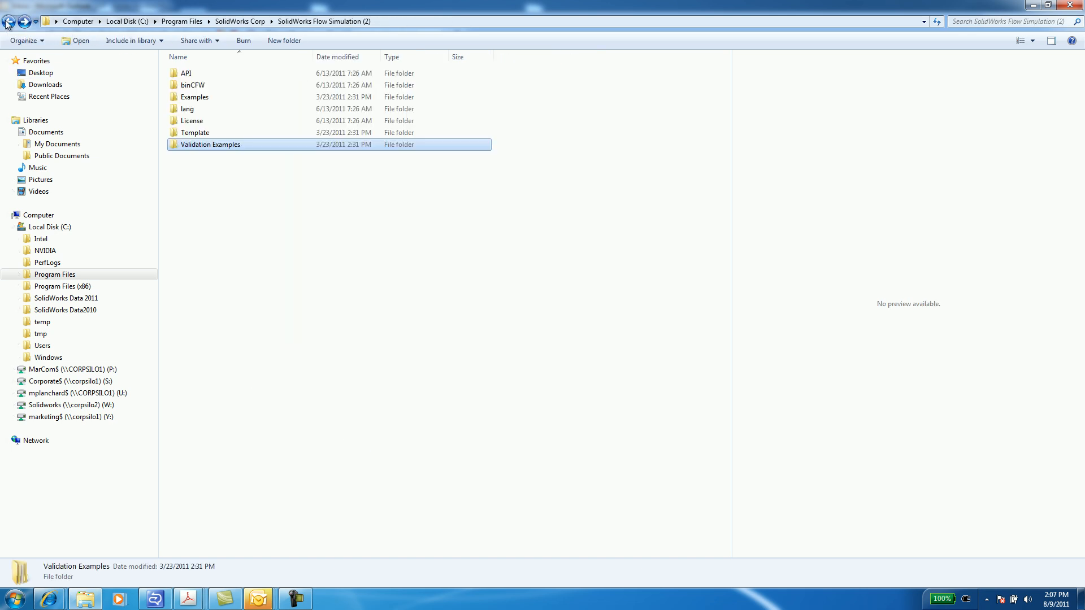
double_click(180, 110)
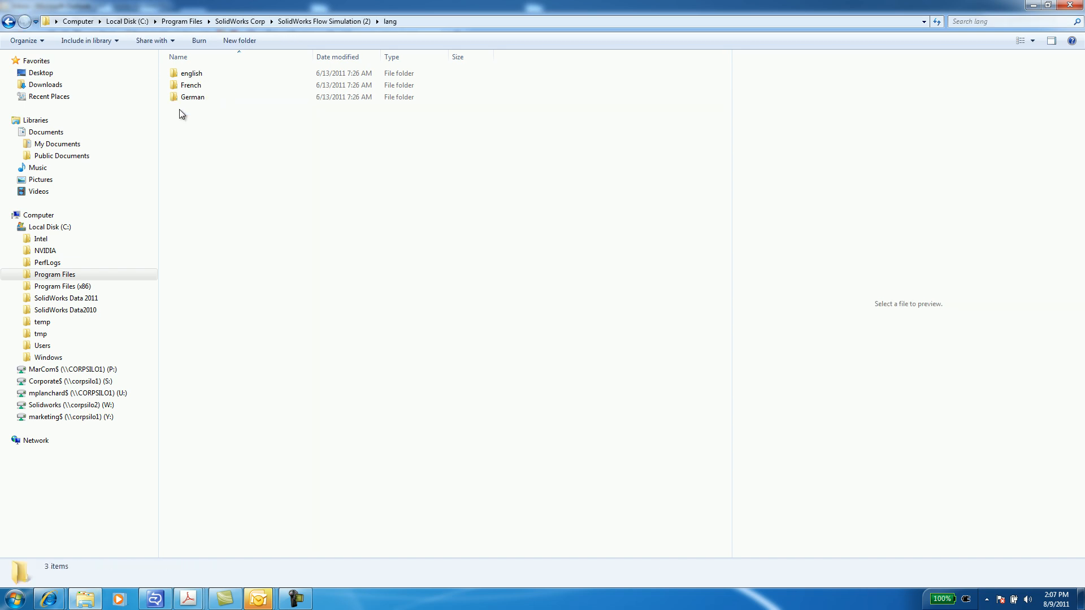
double_click(190, 74)
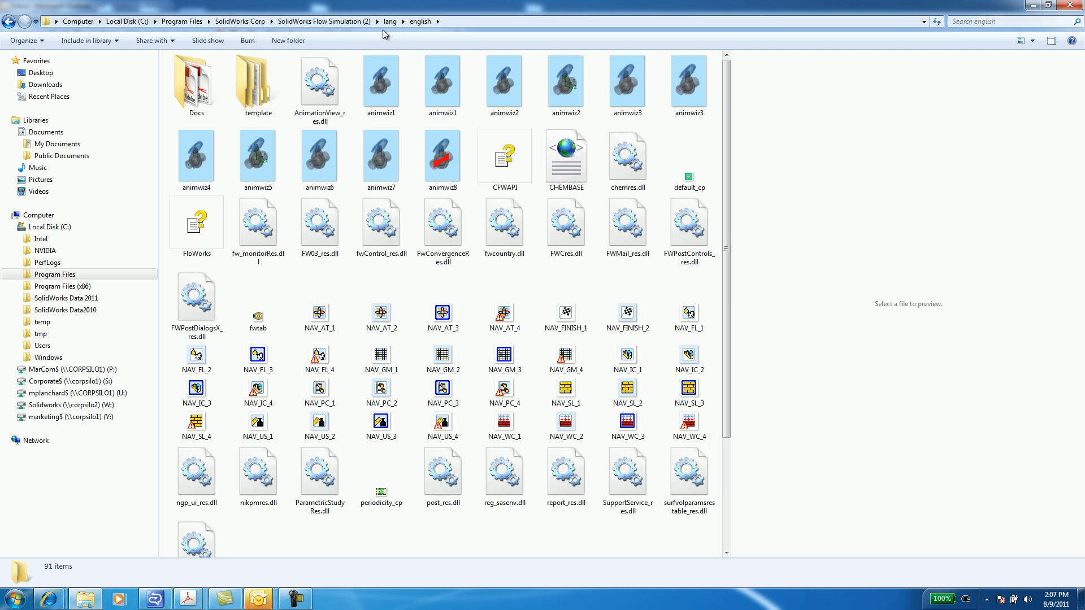
double_click(196, 86)
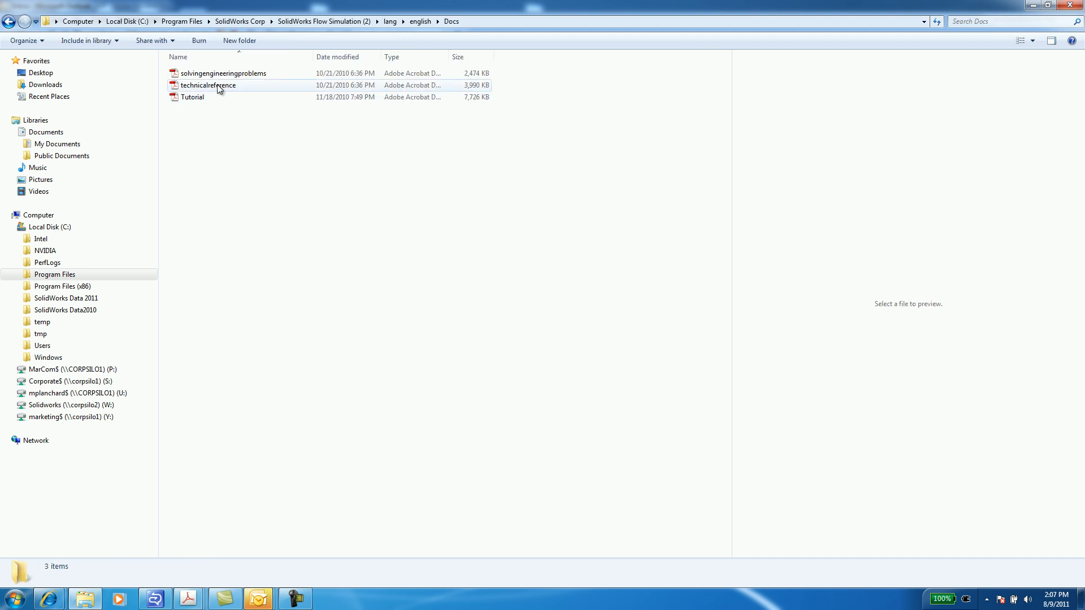
double_click(219, 86)
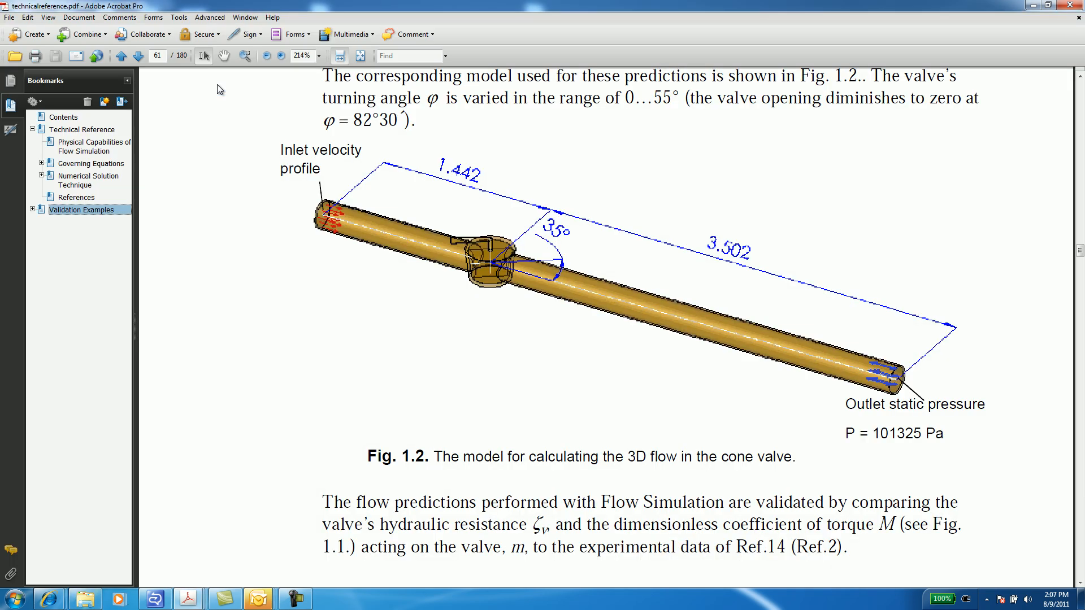
click(68, 130)
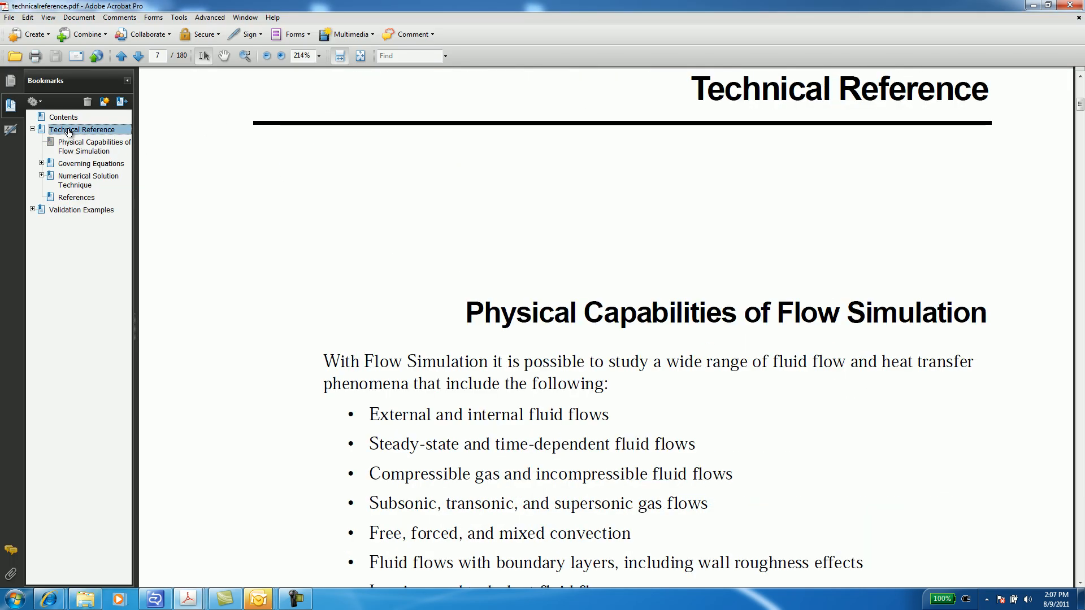